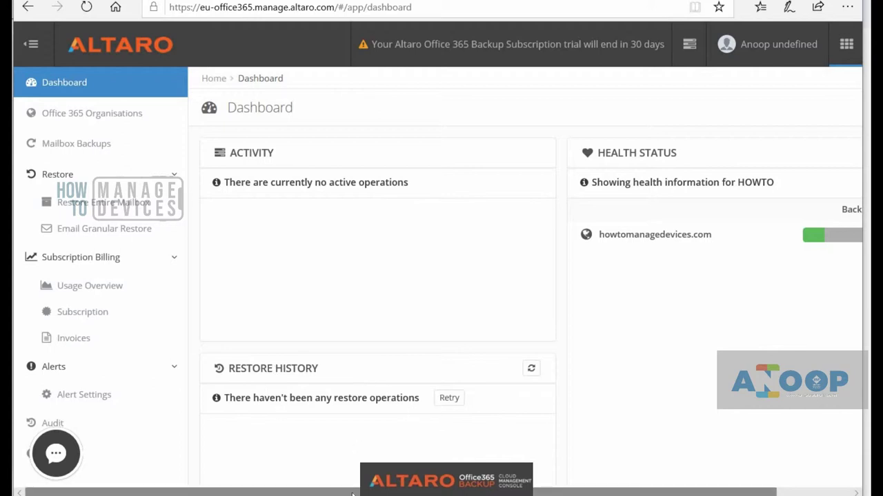
Step: Open howtomanagedevices.com Mailbox Backups, filtered to mailboxes Excluded from Subscription
{"action": "mouse_move", "coordinate": [353, 494]}
{"action": "left_mouse_down"}
{"action": "mouse_move", "coordinate": [400, 483]}
{"action": "mouse_move", "coordinate": [483, 414]}
{"action": "mouse_move", "coordinate": [571, 298]}
{"action": "left_mouse_up"}
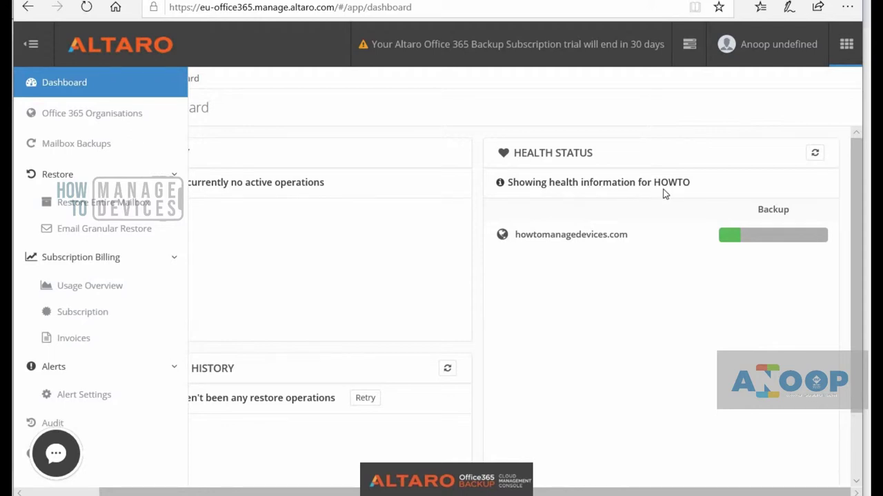
{"action": "left_click", "coordinate": [576, 235]}
{"action": "left_click", "coordinate": [632, 148]}
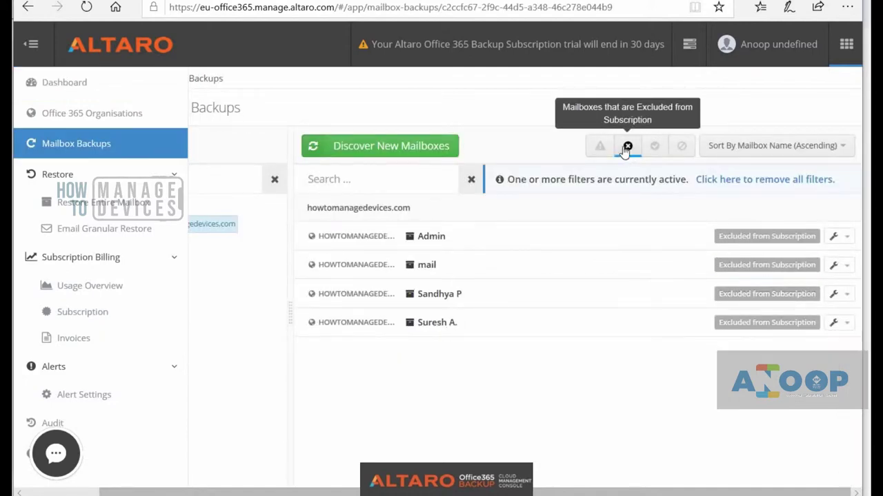
Step: Cycle through the failed, excluded, successful and disabled filters, back to Excluded, and show the Admin mailbox's actions
{"action": "left_click", "coordinate": [600, 146]}
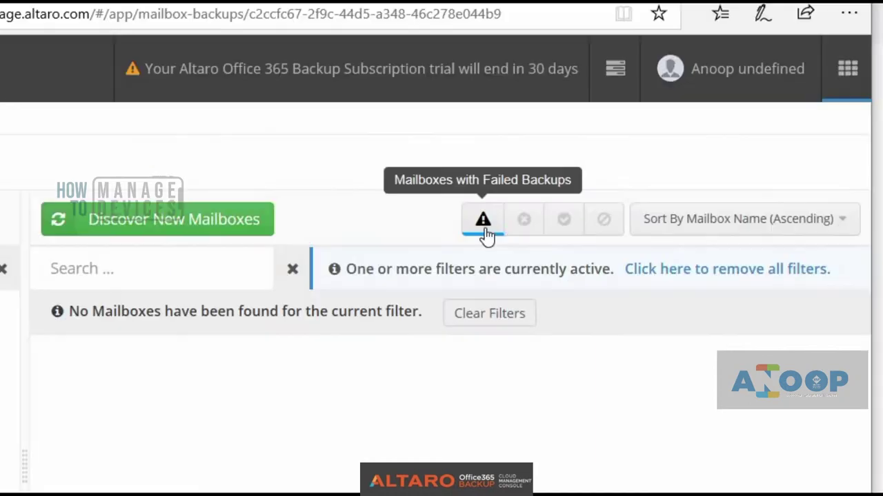
{"action": "left_click", "coordinate": [522, 220]}
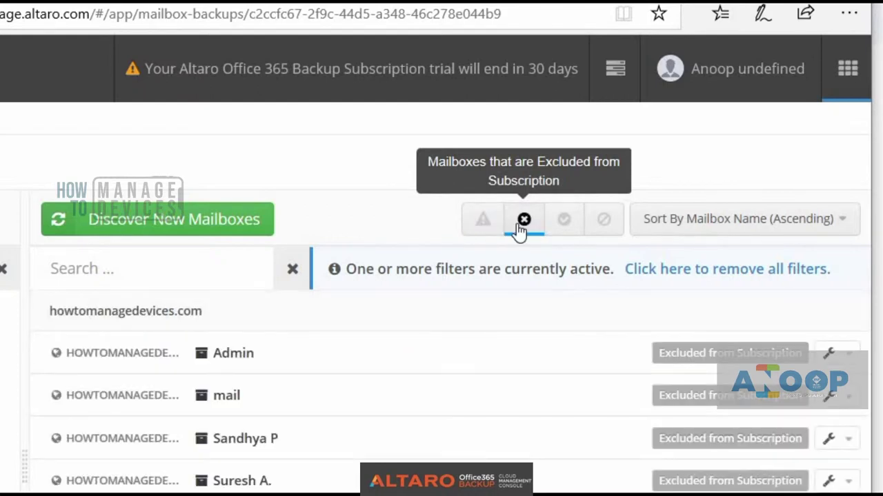
{"action": "left_click", "coordinate": [563, 220]}
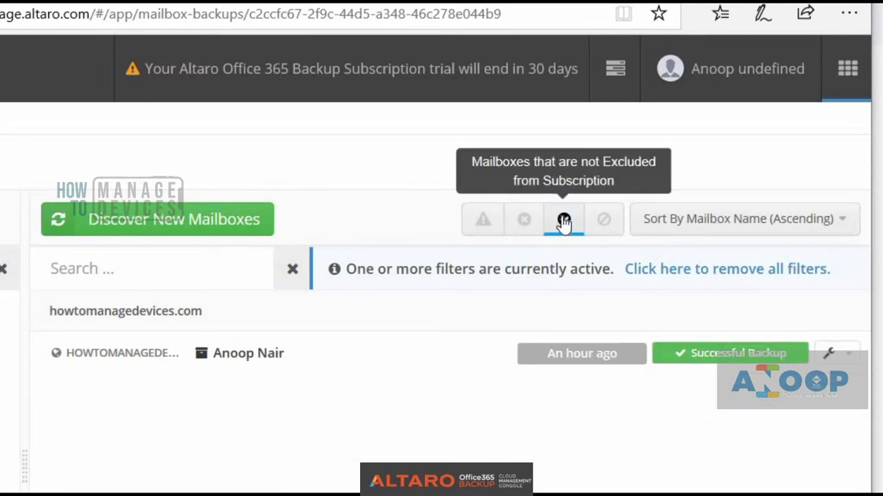
{"action": "left_click", "coordinate": [604, 220]}
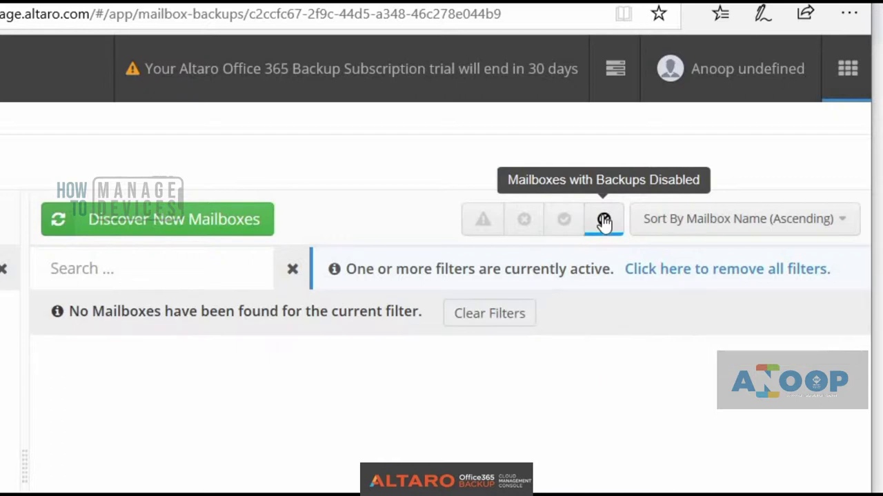
{"action": "left_click", "coordinate": [524, 222]}
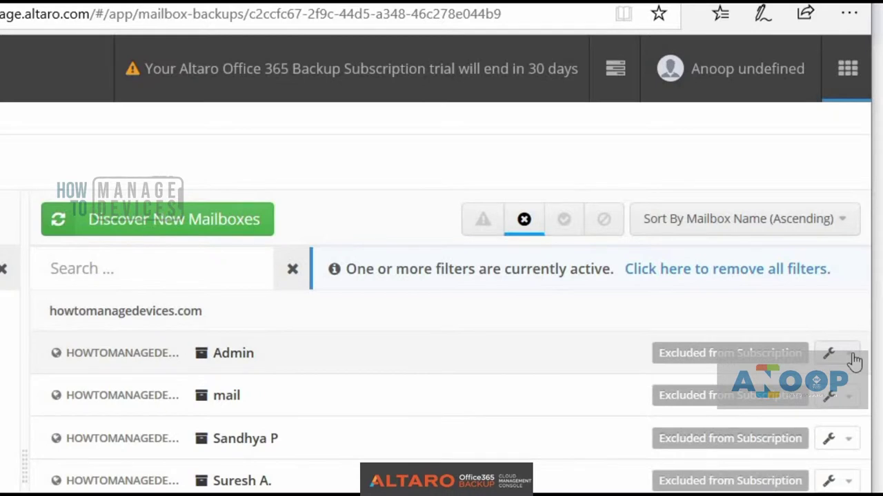
{"action": "left_click", "coordinate": [852, 356]}
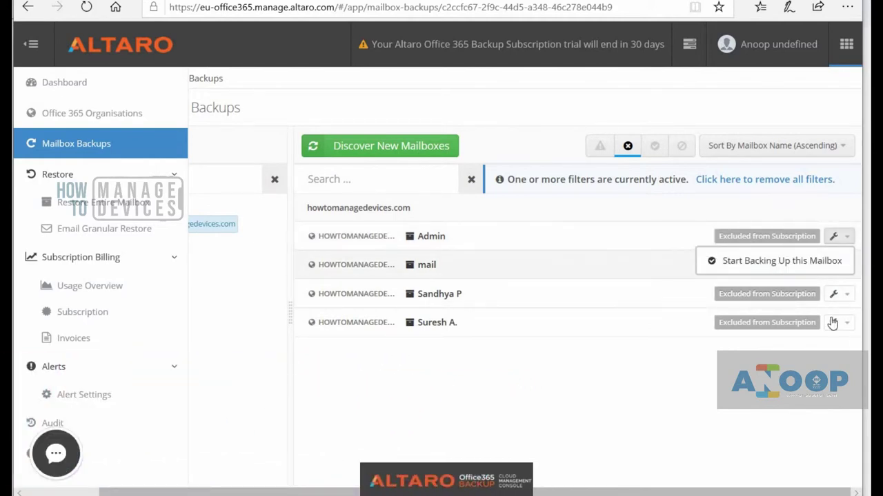
Step: Start a Restore Entire Mailbox session for the howtomanagedevices.com organisation
{"action": "left_click", "coordinate": [58, 175]}
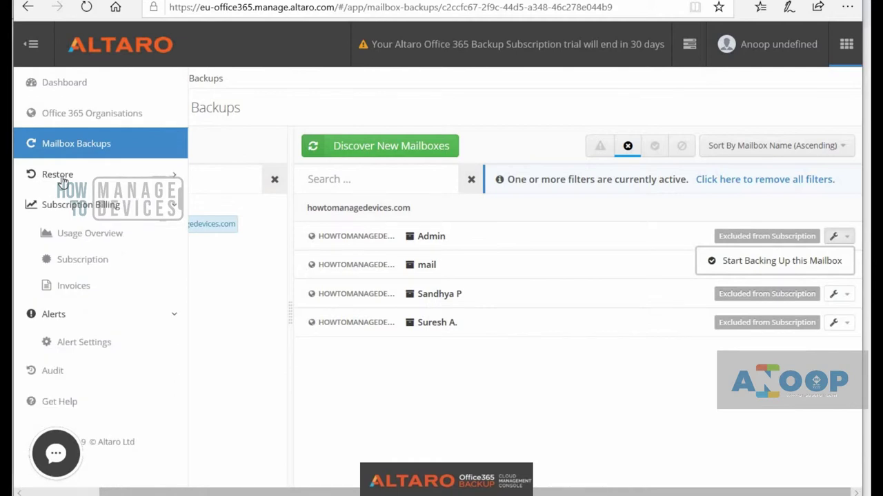
{"action": "left_click", "coordinate": [61, 176]}
{"action": "left_click", "coordinate": [76, 203]}
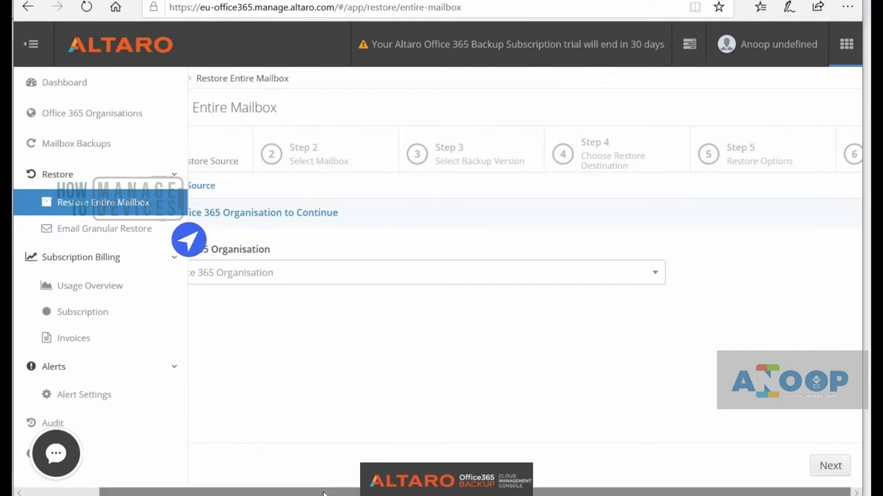
{"action": "left_click_drag", "start_coordinate": [323, 492], "coordinate": [262, 488]}
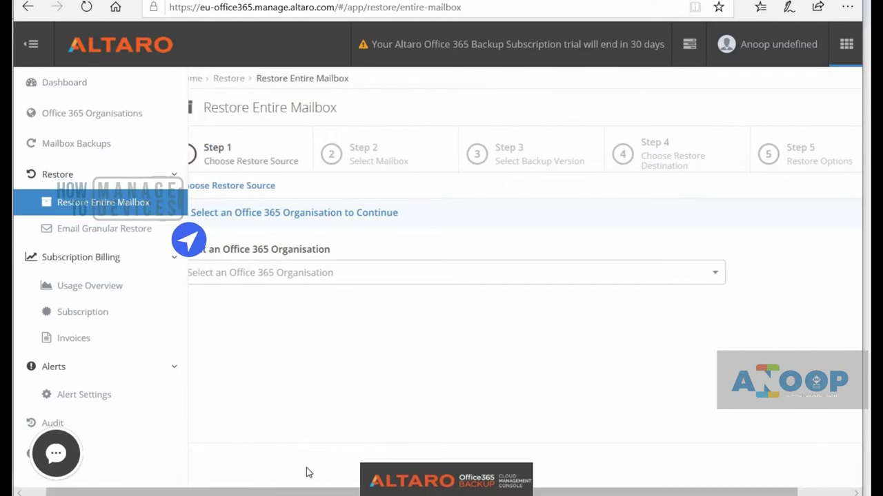
{"action": "scroll", "coordinate": [537, 288], "scroll_direction": "left", "scroll_amount": 2}
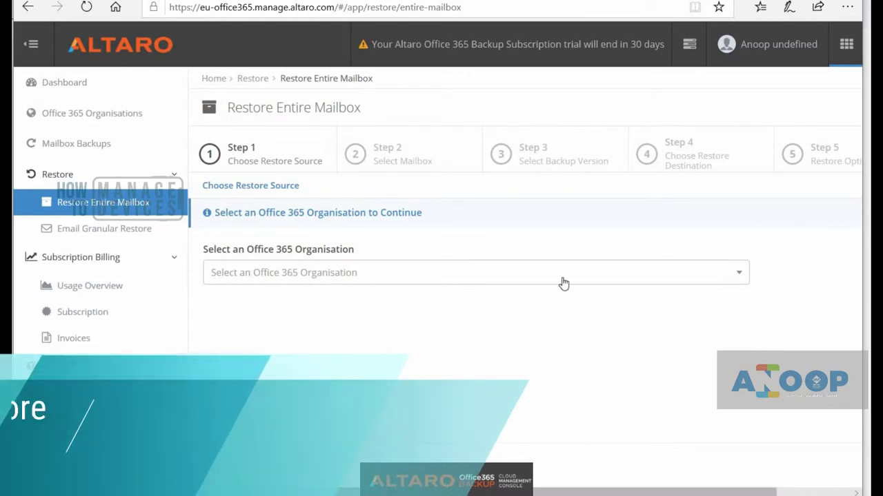
{"action": "left_click", "coordinate": [562, 283]}
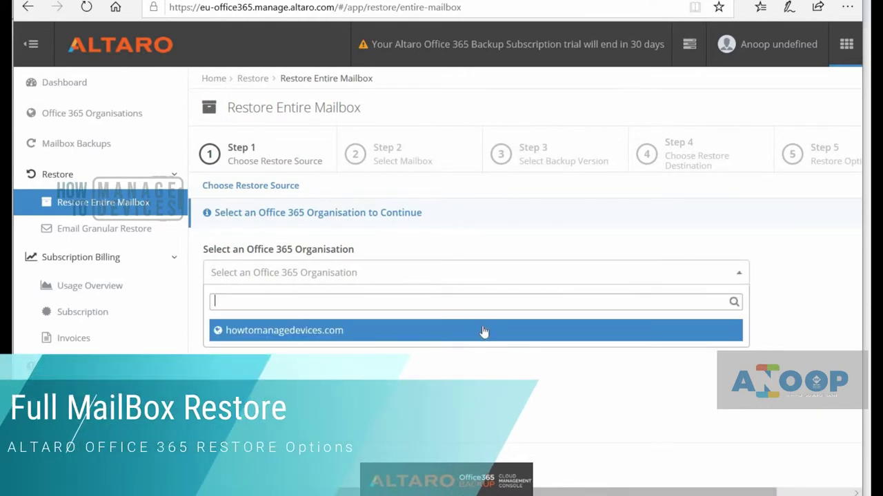
{"action": "left_click", "coordinate": [483, 330]}
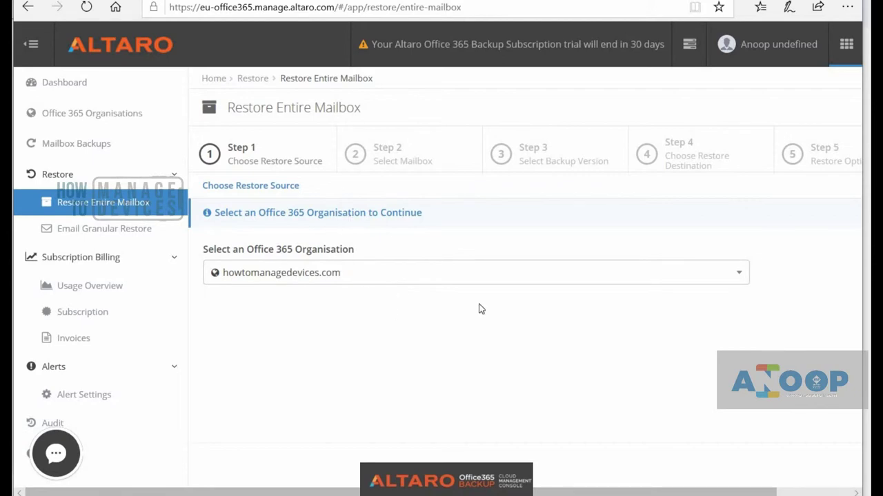
Step: Select the user's mailbox with a successful backup, then switch to restoring individual emails
{"action": "left_click_drag", "start_coordinate": [724, 492], "coordinate": [801, 493]}
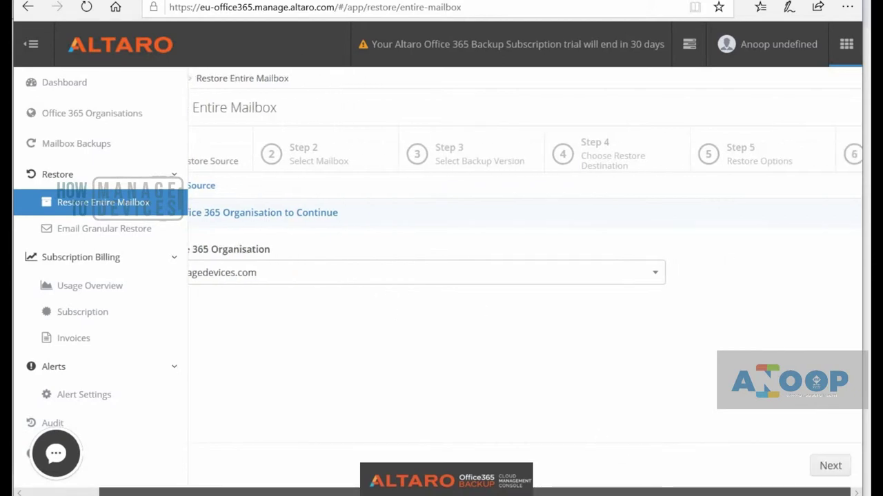
{"action": "left_click", "coordinate": [830, 467]}
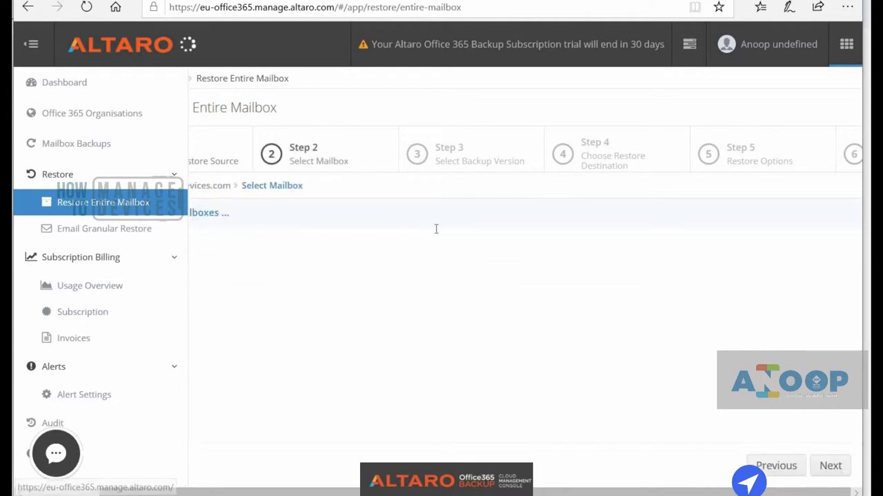
{"action": "scroll", "coordinate": [207, 324], "scroll_direction": "left", "scroll_amount": 2}
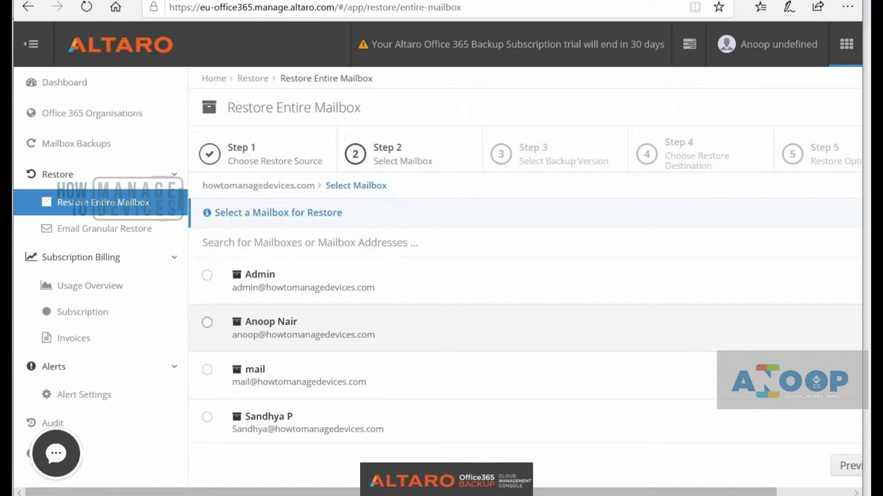
{"action": "left_click", "coordinate": [208, 323]}
{"action": "scroll", "coordinate": [524, 324], "scroll_direction": "right", "scroll_amount": 2}
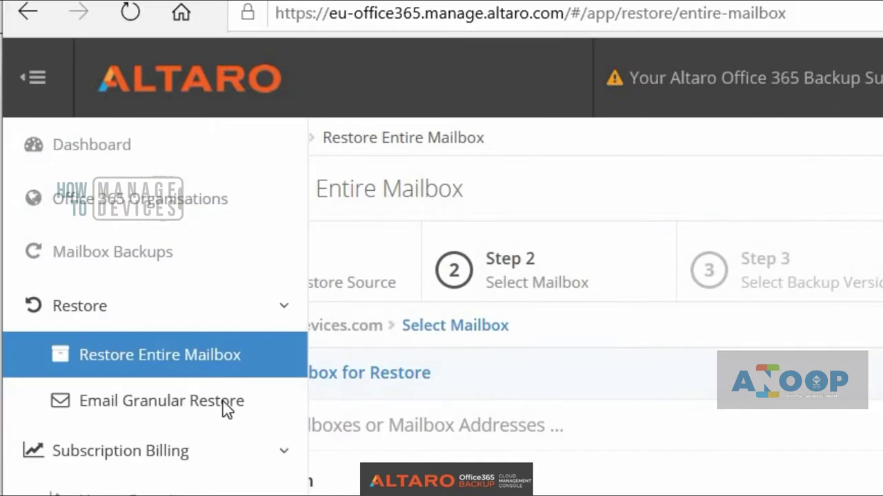
{"action": "left_click", "coordinate": [140, 230]}
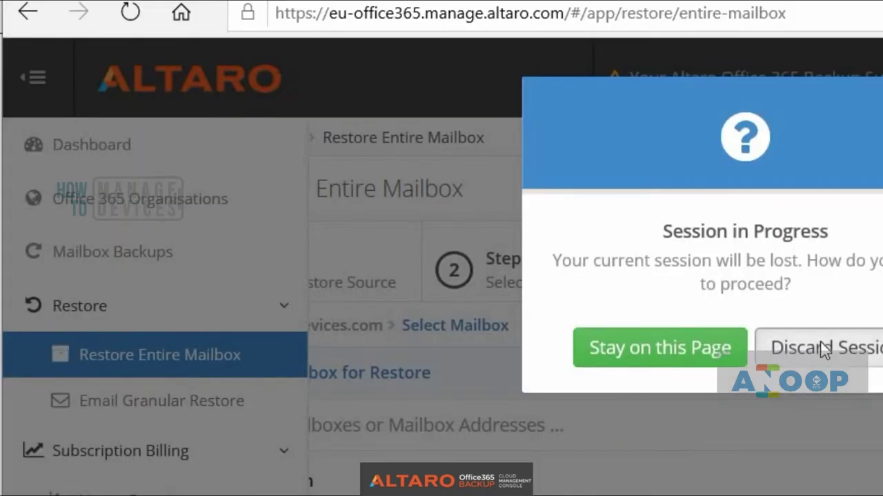
Step: Discard the full-mailbox session and pick howtomanagedevices.com for the email granular restore
{"action": "left_click", "coordinate": [822, 352]}
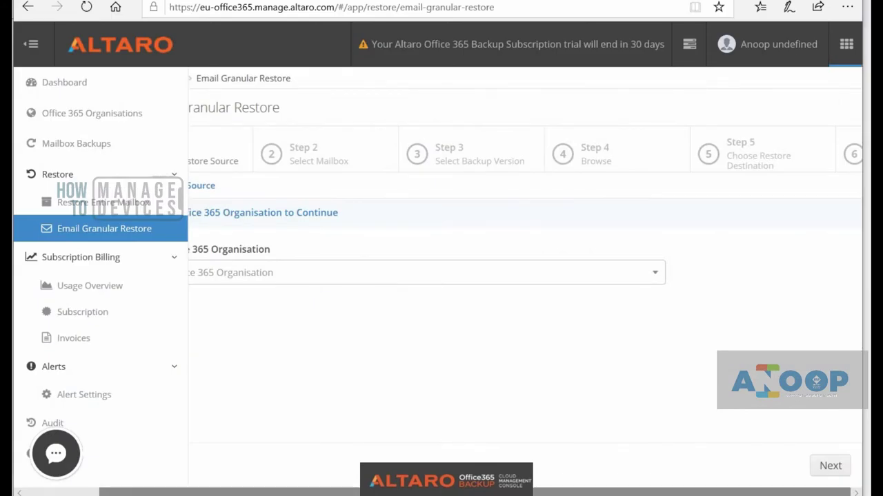
{"action": "scroll", "coordinate": [287, 426], "scroll_direction": "left", "scroll_amount": 3}
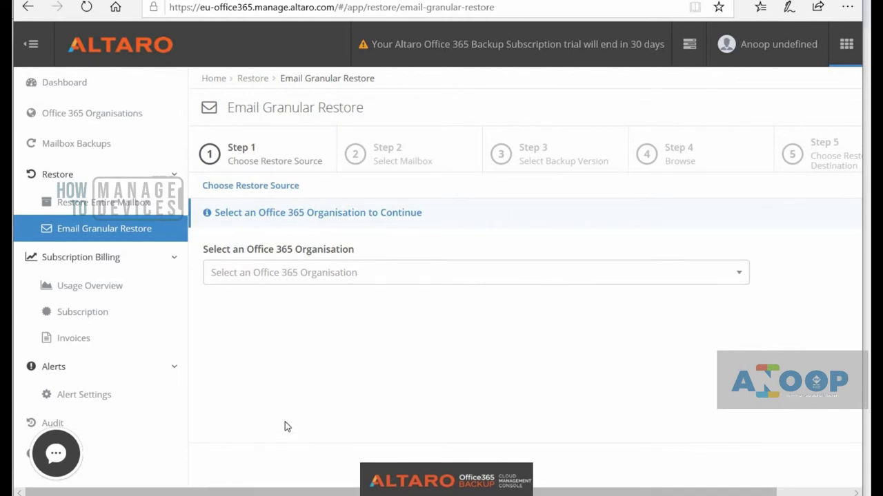
{"action": "left_click", "coordinate": [280, 276]}
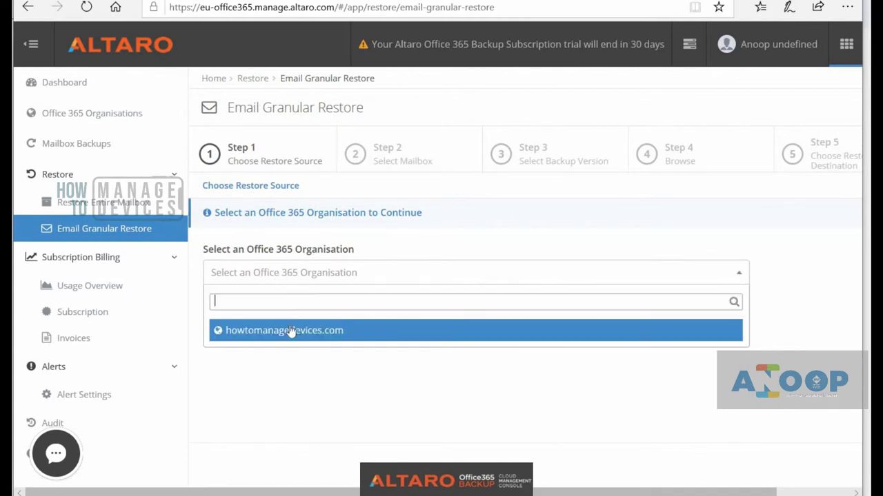
{"action": "left_click", "coordinate": [293, 331]}
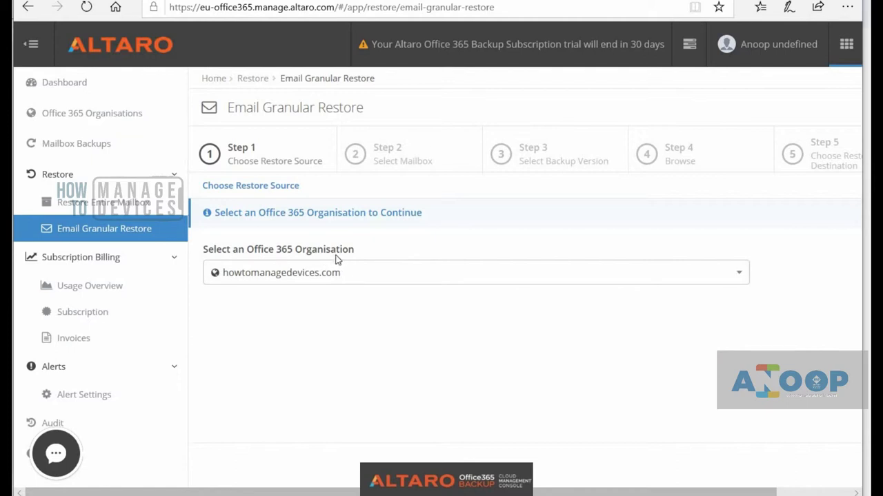
{"action": "left_click", "coordinate": [830, 469]}
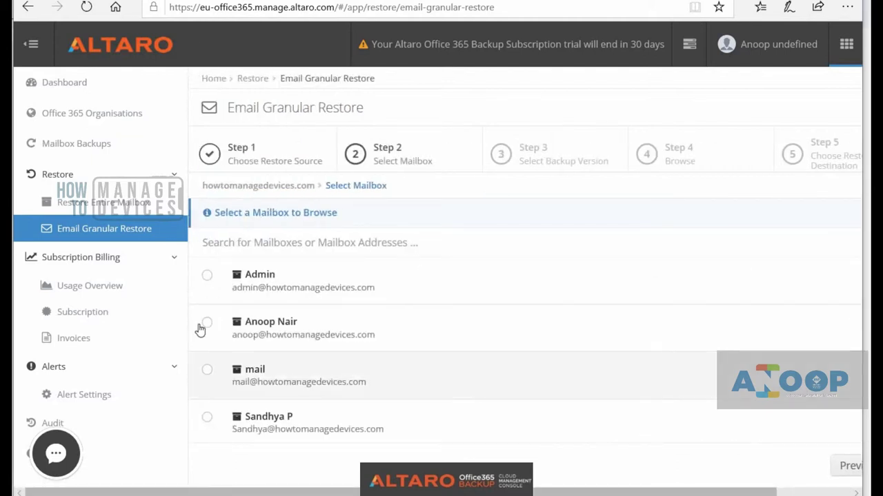
Step: Choose the user's mailbox and the Sat, 22 Jun 2019 15:30 backup version
{"action": "left_click", "coordinate": [594, 329]}
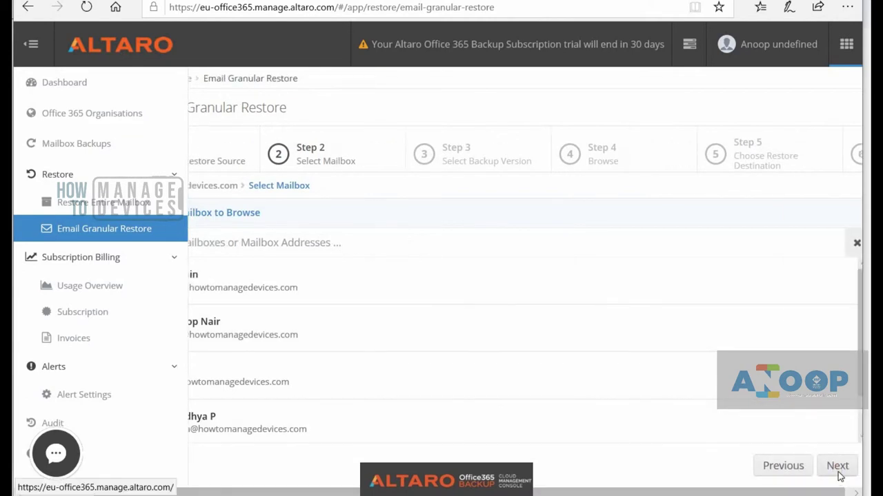
{"action": "left_click", "coordinate": [837, 470]}
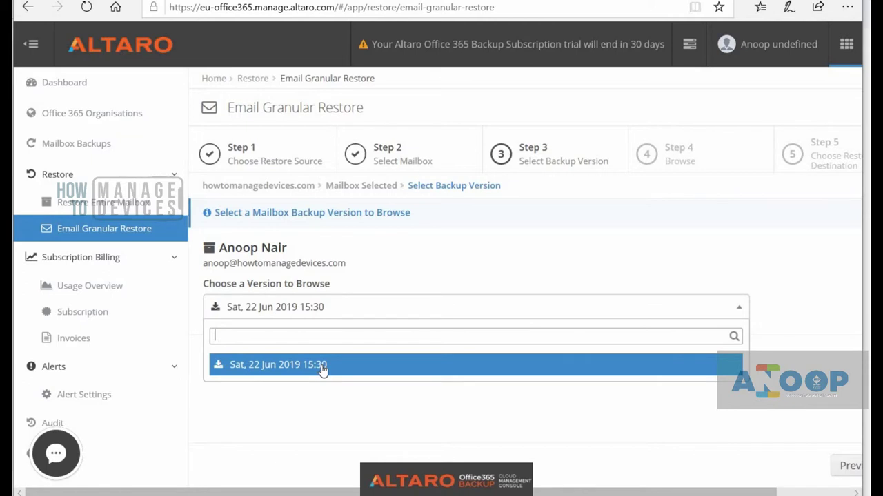
{"action": "left_click", "coordinate": [325, 368]}
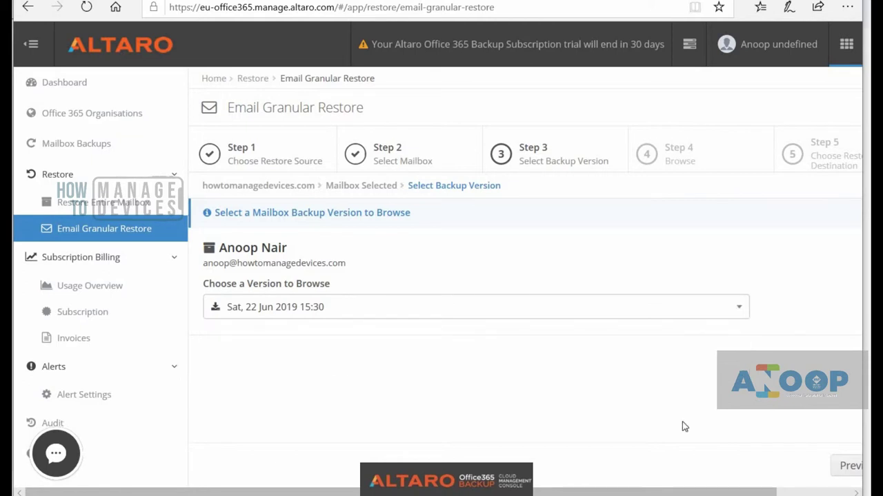
{"action": "left_click_drag", "start_coordinate": [726, 491], "coordinate": [801, 492]}
{"action": "left_click", "coordinate": [824, 469]}
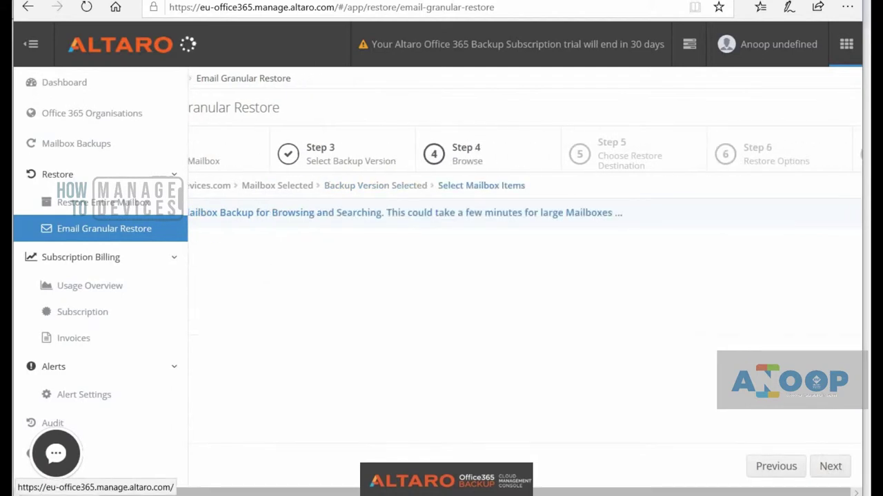
Step: Tick the Altaro email in the backed-up Inbox and preview it
{"action": "left_click_drag", "start_coordinate": [564, 494], "coordinate": [489, 494]}
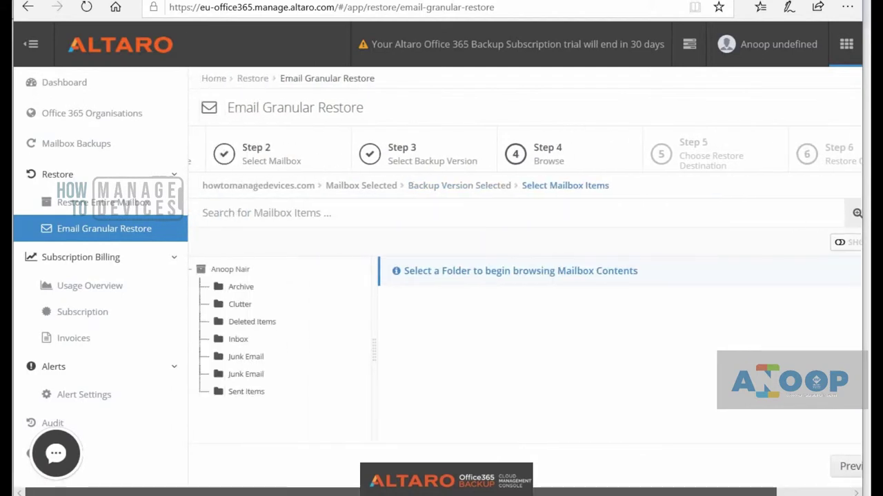
{"action": "left_click", "coordinate": [238, 340]}
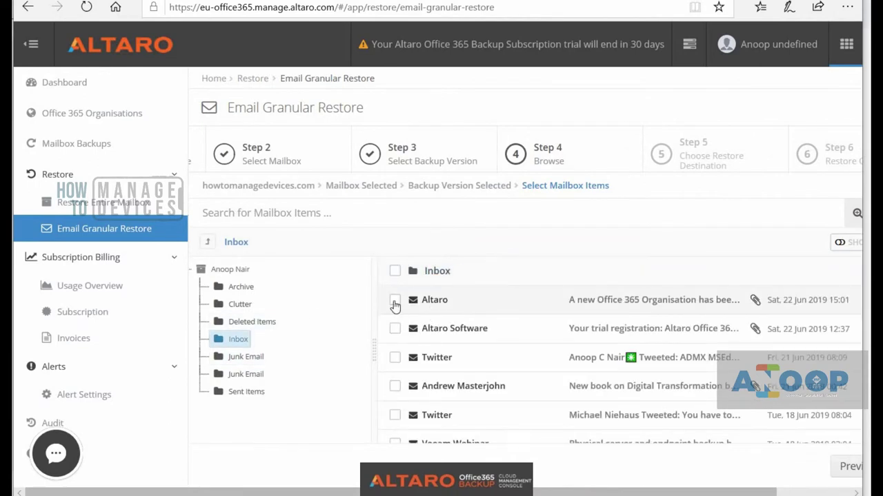
{"action": "left_click", "coordinate": [394, 300]}
{"action": "left_click_drag", "start_coordinate": [740, 493], "coordinate": [816, 494]}
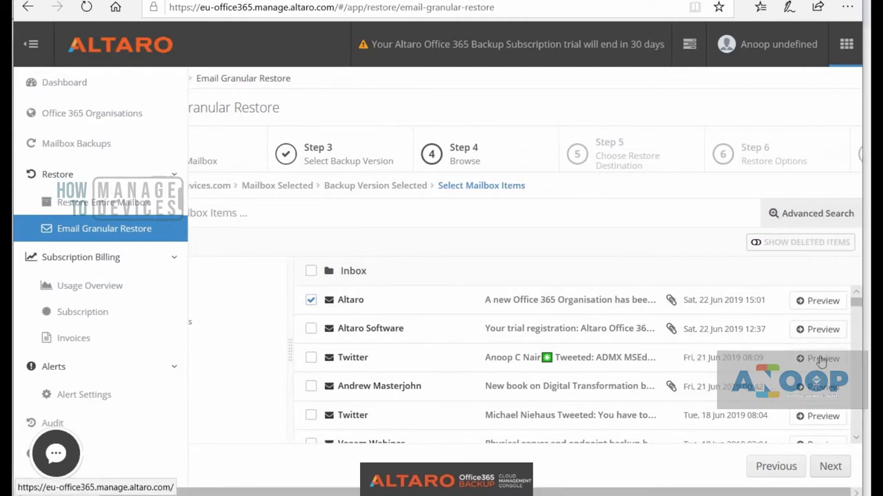
{"action": "left_click", "coordinate": [816, 303]}
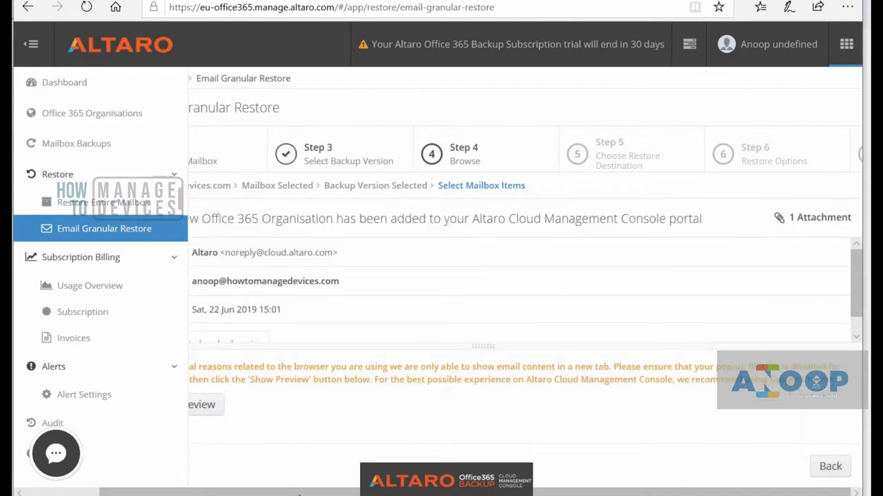
Step: View the email's attachment and full content in a new tab, then return and continue to the destination step
{"action": "left_click_drag", "start_coordinate": [298, 494], "coordinate": [224, 494]}
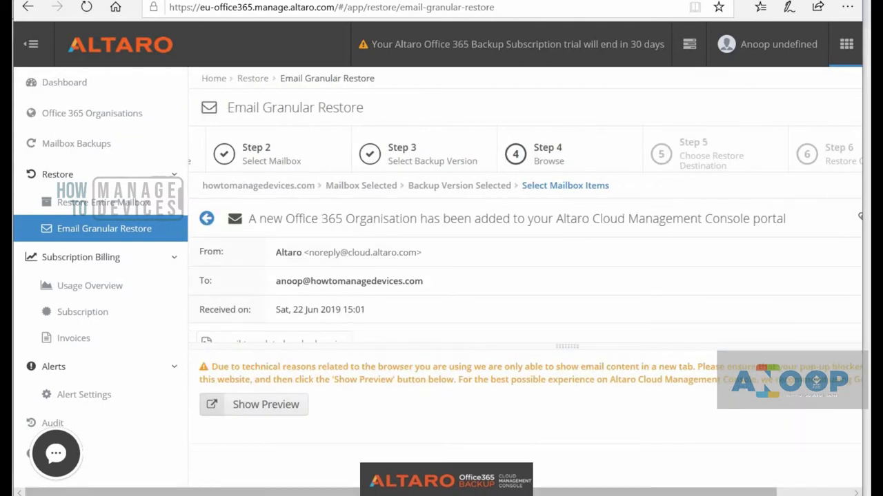
{"action": "left_click_drag", "start_coordinate": [355, 350], "coordinate": [355, 382]}
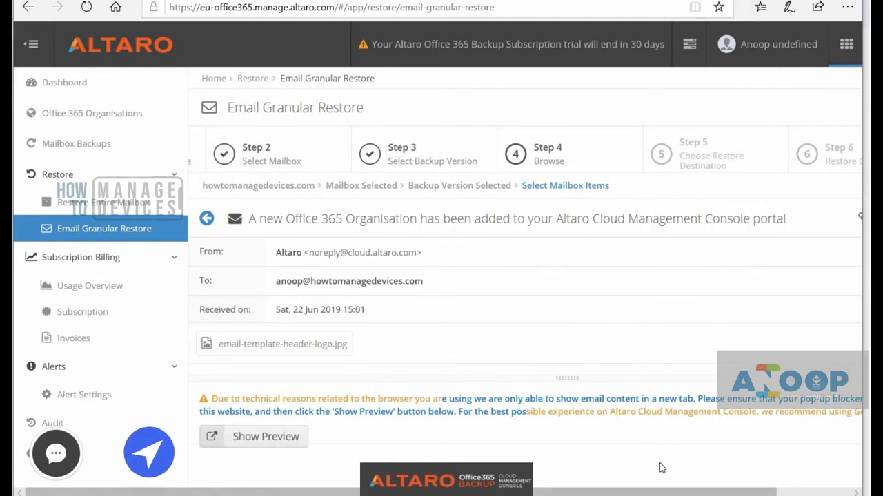
{"action": "left_click", "coordinate": [284, 441]}
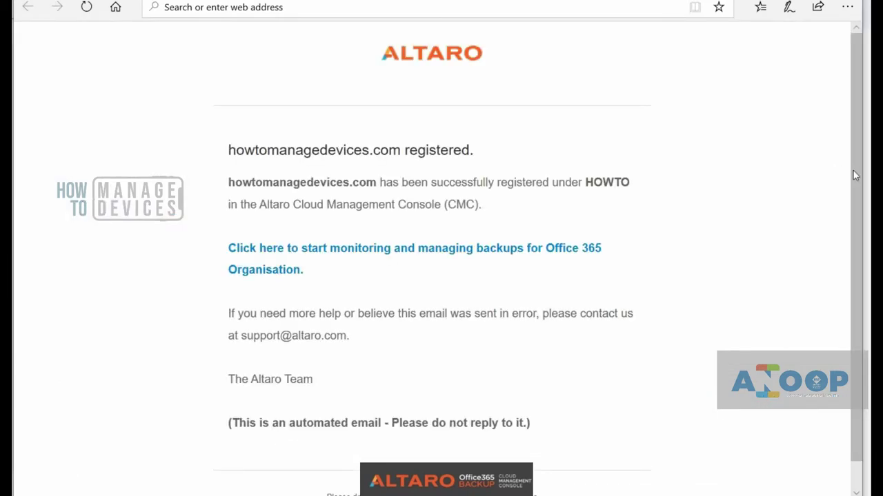
{"action": "scroll", "coordinate": [857, 203], "scroll_direction": "down", "scroll_amount": 1}
{"action": "scroll", "coordinate": [621, 138], "scroll_direction": "up", "scroll_amount": 1}
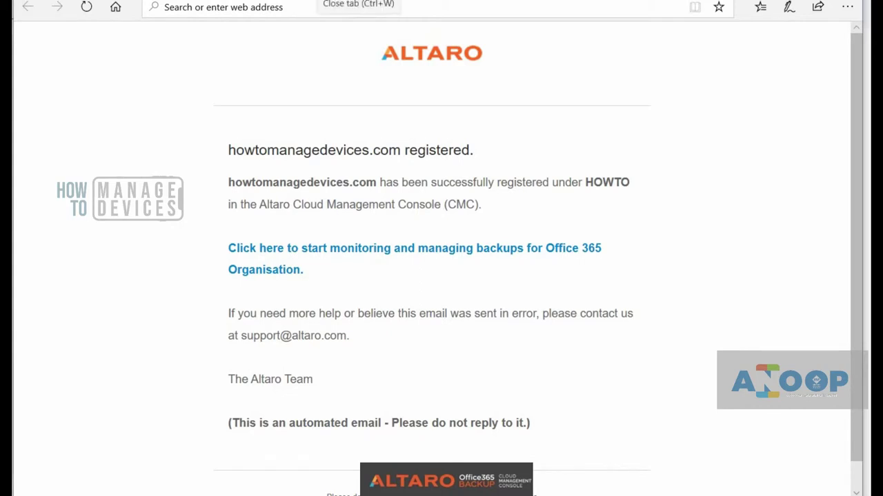
{"action": "left_click", "coordinate": [328, 2]}
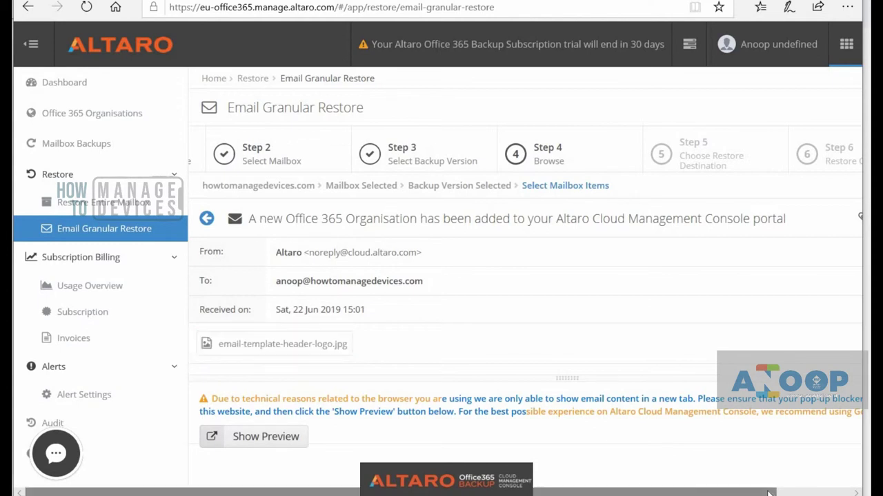
{"action": "left_click_drag", "start_coordinate": [767, 494], "coordinate": [842, 494]}
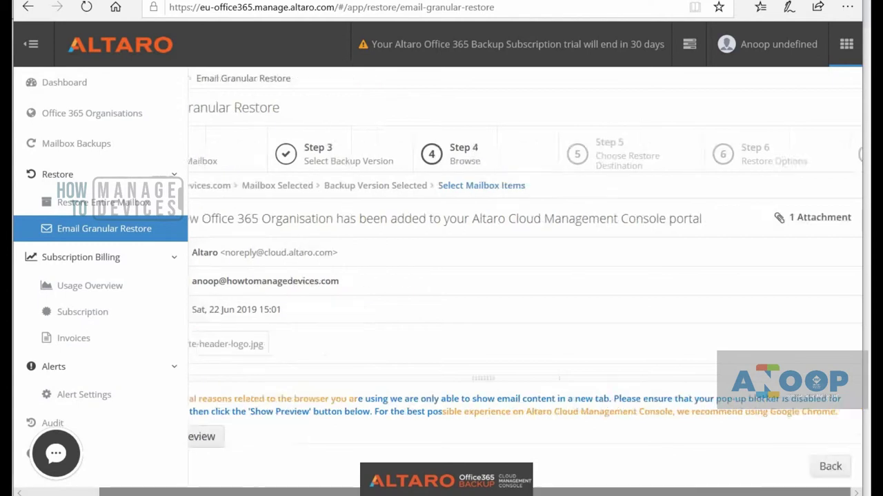
{"action": "left_click", "coordinate": [829, 473]}
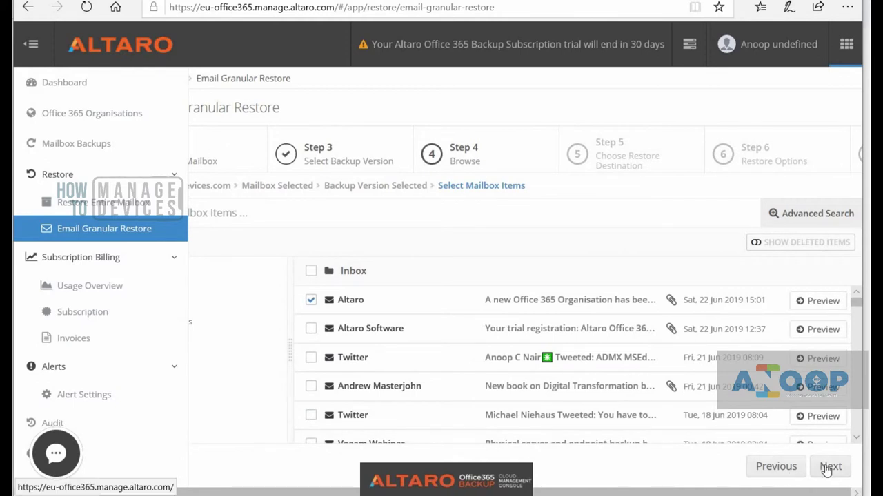
{"action": "left_click", "coordinate": [829, 467]}
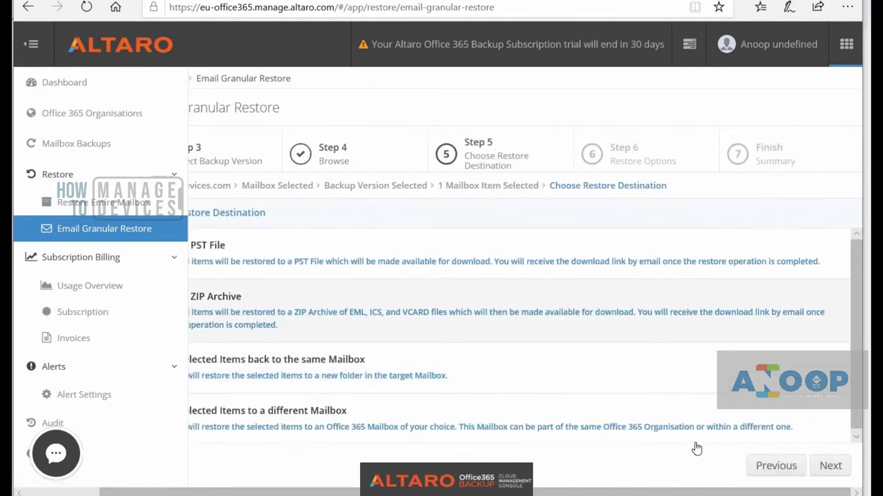
Step: Keep Restore to PST File as the destination and proceed to Restore Options
{"action": "left_click_drag", "start_coordinate": [710, 493], "coordinate": [635, 493]}
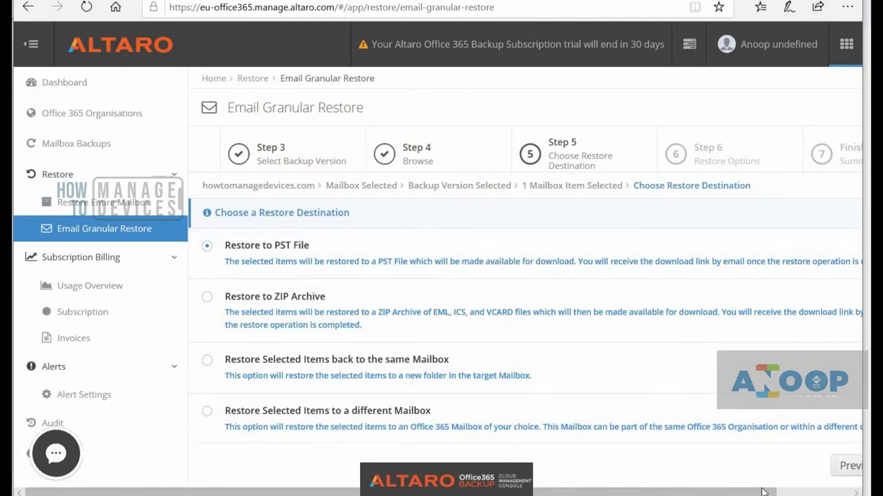
{"action": "left_click", "coordinate": [817, 494]}
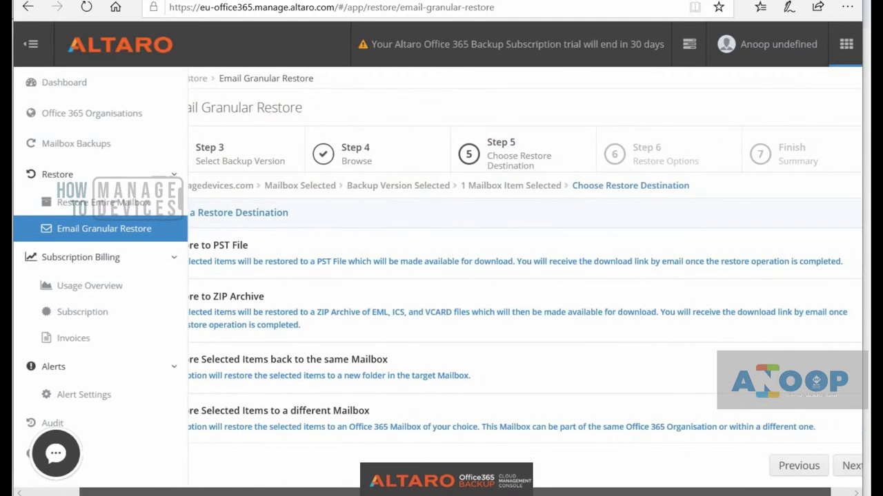
{"action": "left_click", "coordinate": [833, 466]}
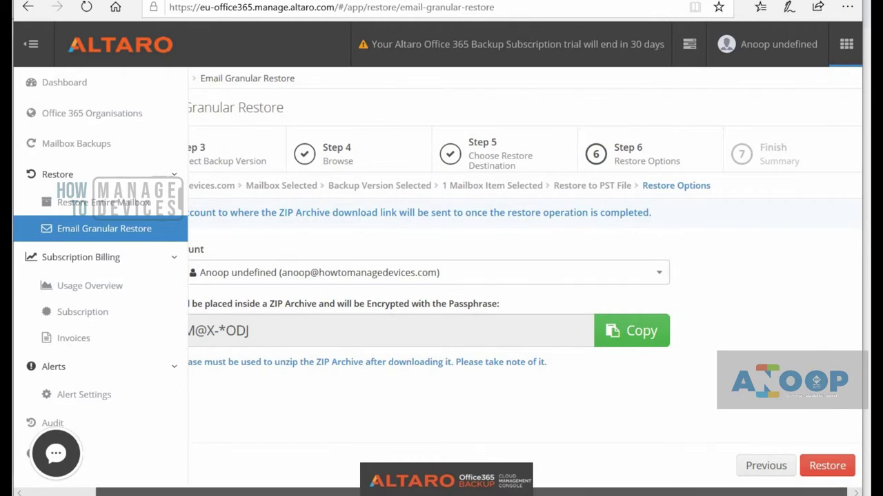
Step: Copy the ZIP encryption passphrase and launch the PST restore
{"action": "scroll", "coordinate": [281, 316], "scroll_direction": "left", "scroll_amount": 3}
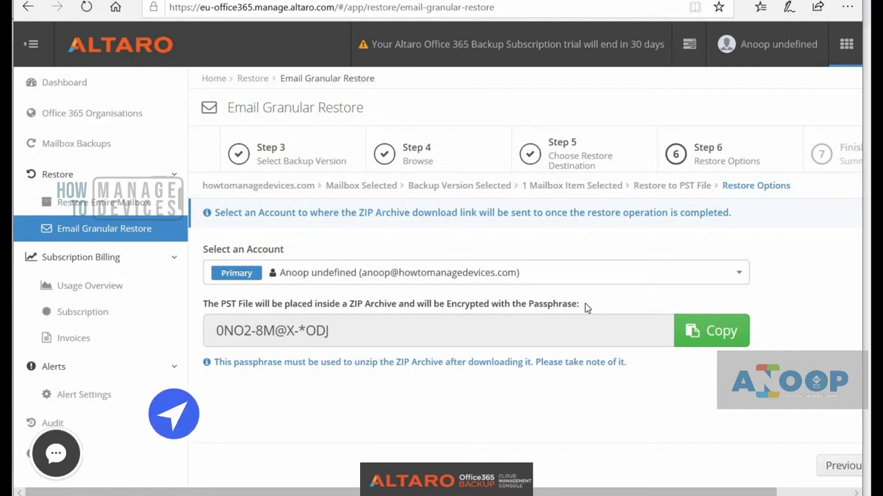
{"action": "left_click_drag", "start_coordinate": [345, 338], "coordinate": [176, 329]}
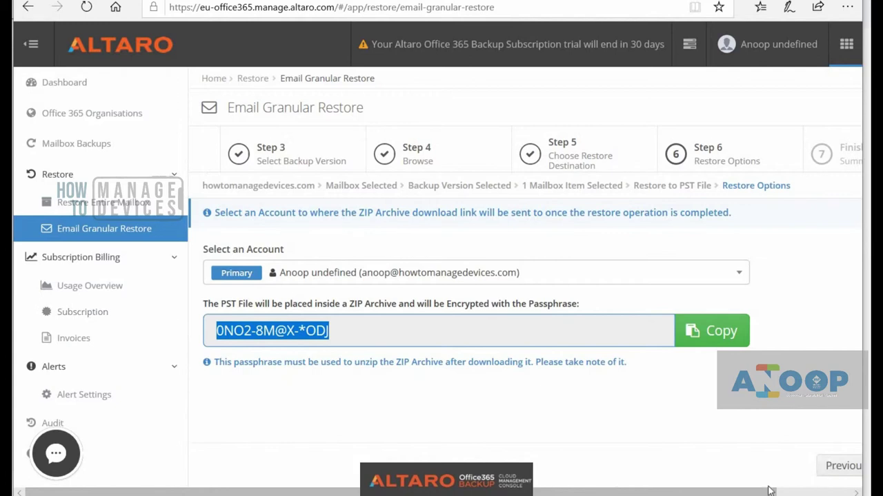
{"action": "left_click_drag", "start_coordinate": [757, 489], "coordinate": [833, 490]}
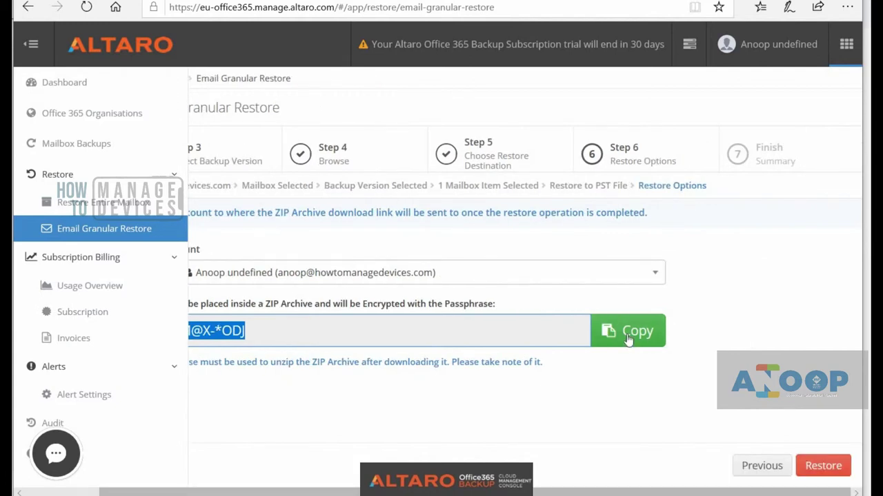
{"action": "left_click", "coordinate": [629, 334]}
{"action": "left_click", "coordinate": [818, 467]}
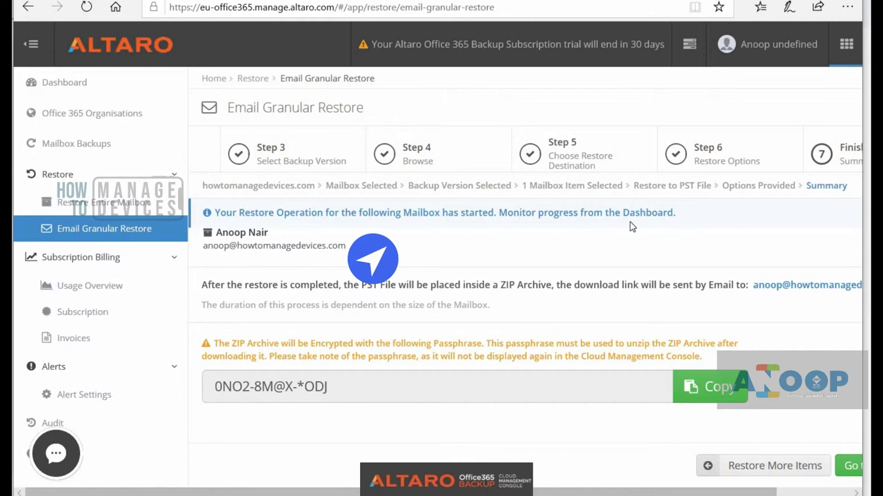
Step: Check the dashboard Restore History for the 22 Jun 2019 16:23 successful PST restore
{"action": "left_click", "coordinate": [62, 89]}
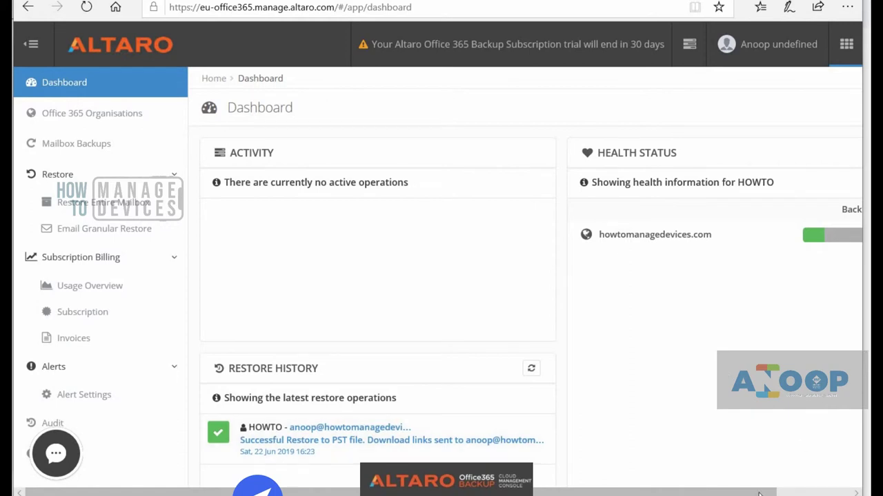
{"action": "left_click_drag", "start_coordinate": [758, 494], "coordinate": [842, 494]}
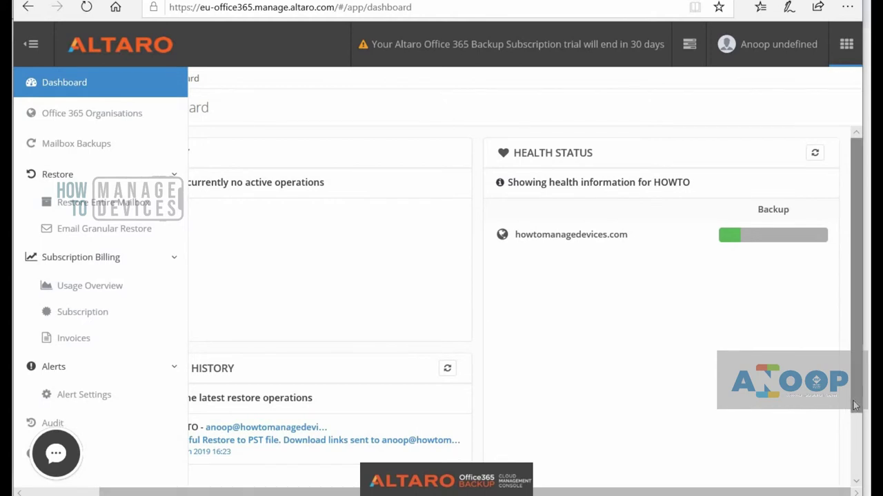
{"action": "scroll", "coordinate": [739, 491], "scroll_direction": "down", "scroll_amount": 1}
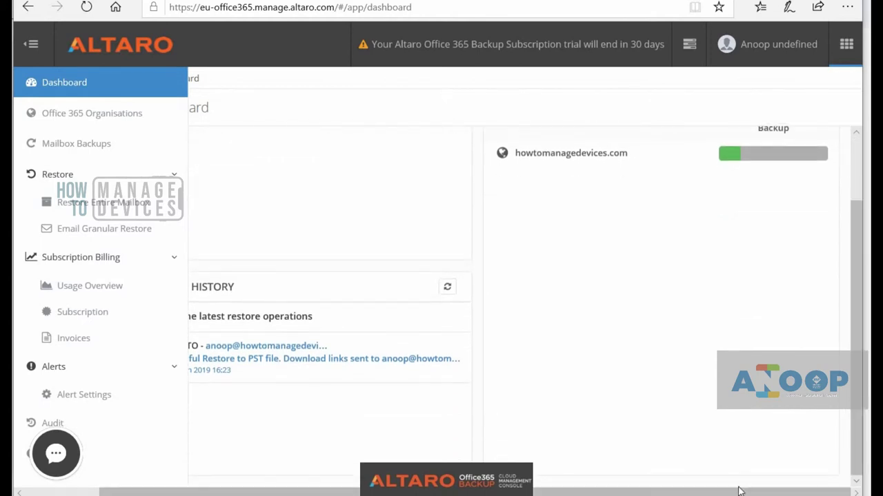
{"action": "left_click_drag", "start_coordinate": [739, 492], "coordinate": [407, 341]}
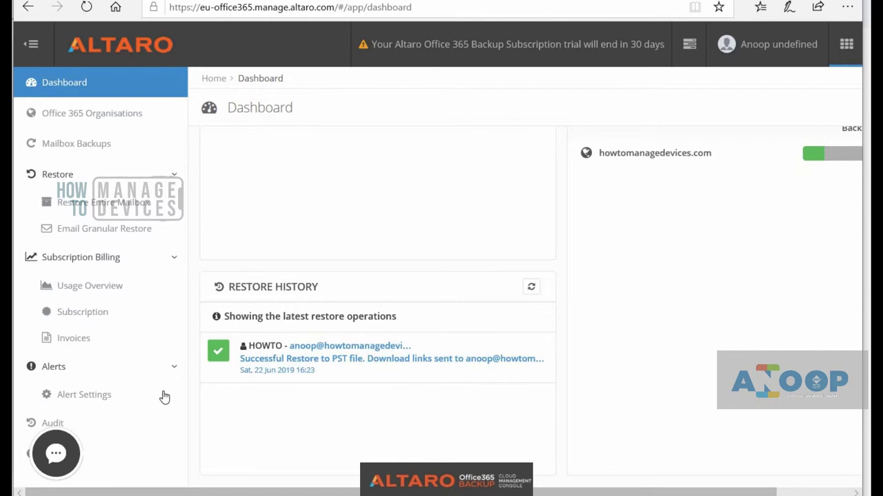
Step: Open the Altaro CMC Restore to PST alert email and follow its '- Restored' download link
{"action": "mouse_move", "coordinate": [292, 494]}
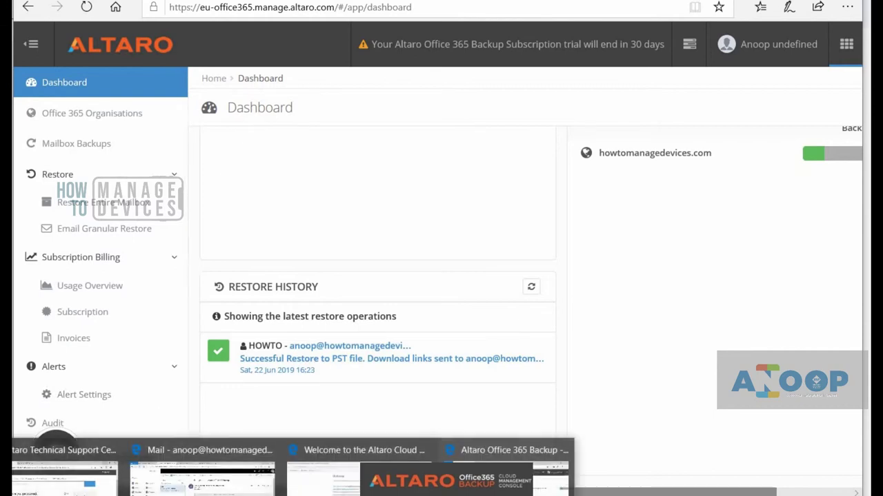
{"action": "mouse_move", "coordinate": [200, 476]}
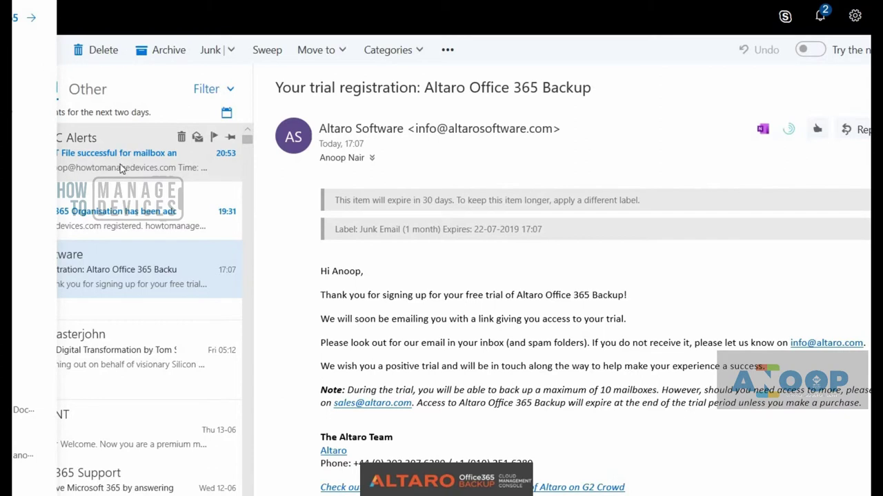
{"action": "left_click", "coordinate": [120, 165]}
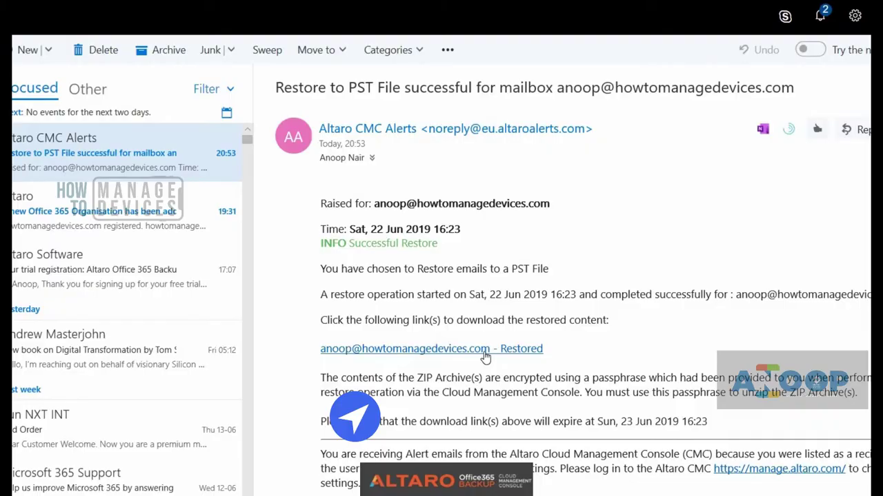
{"action": "left_click", "coordinate": [485, 356]}
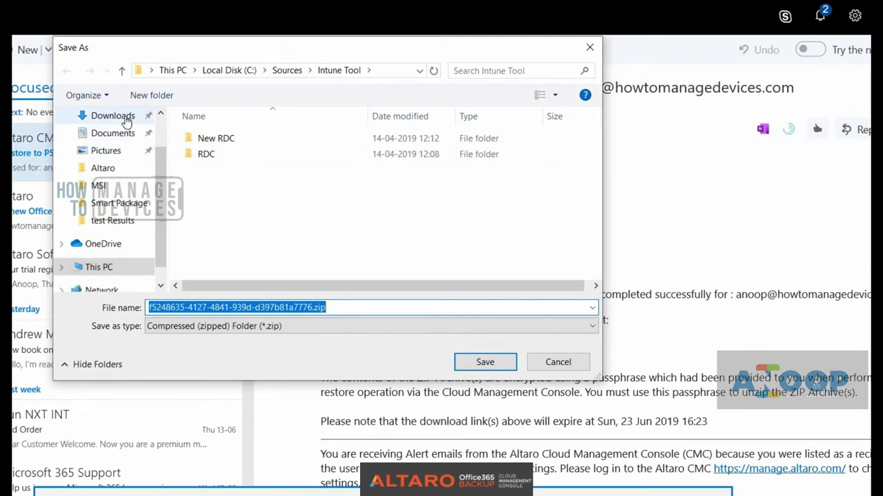
Step: Save the restore ZIP to Downloads and open it
{"action": "left_click", "coordinate": [126, 117]}
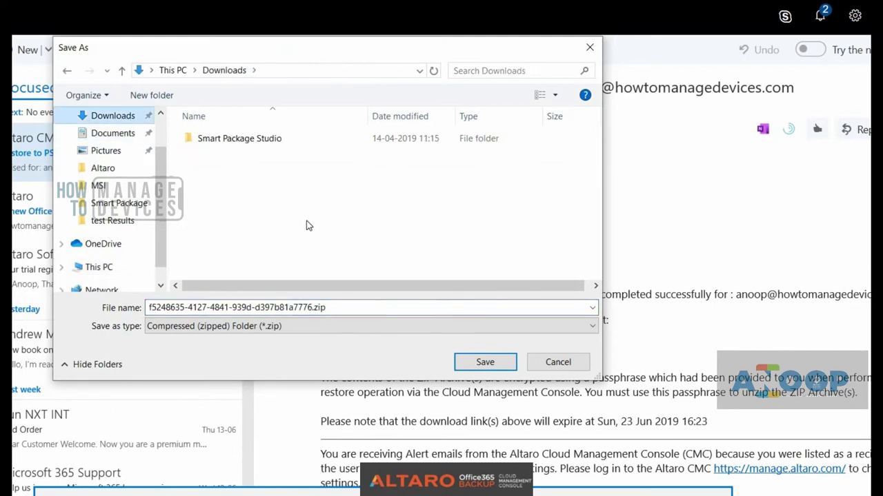
{"action": "left_click", "coordinate": [484, 362]}
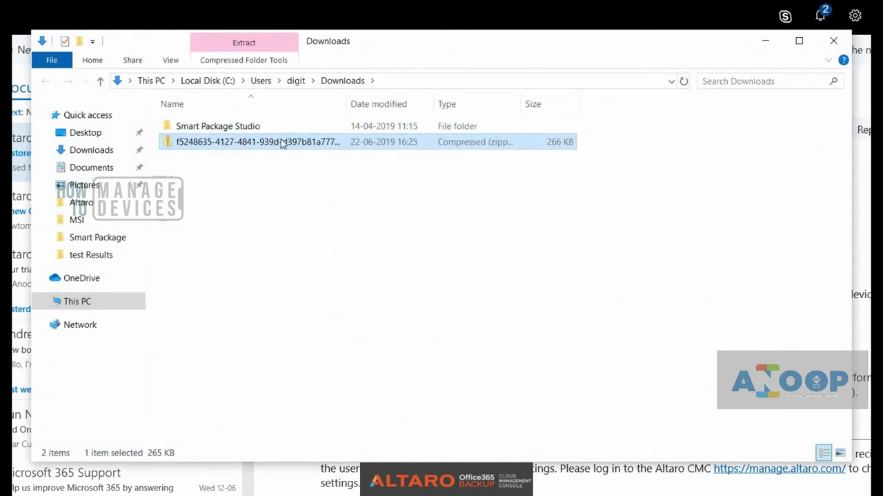
{"action": "double_click", "coordinate": [280, 142]}
Step: Open the PST inside the archive, unlocking it with the pasted passphrase and accepting the security warning
{"action": "double_click", "coordinate": [262, 131]}
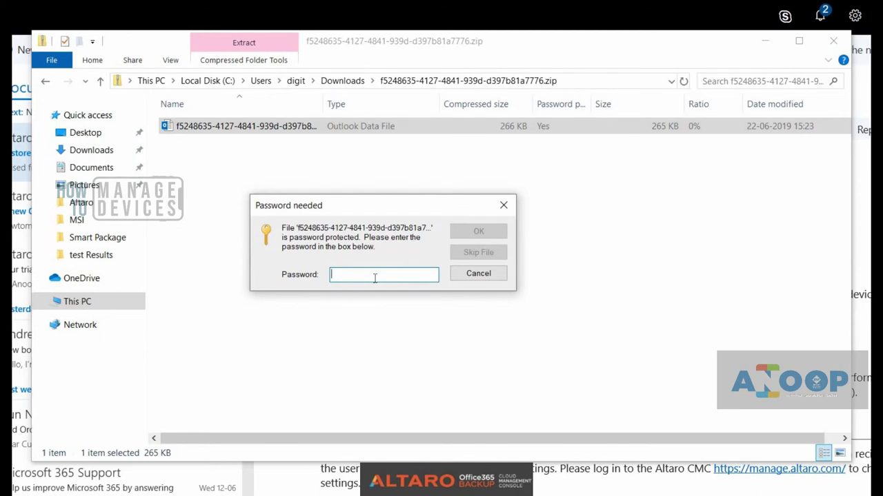
{"action": "key", "text": "ctrl+v"}
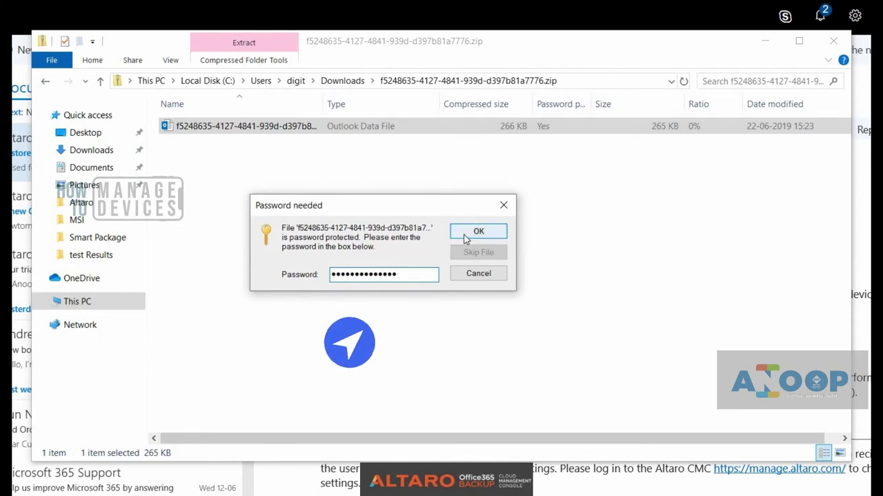
{"action": "left_click", "coordinate": [476, 232]}
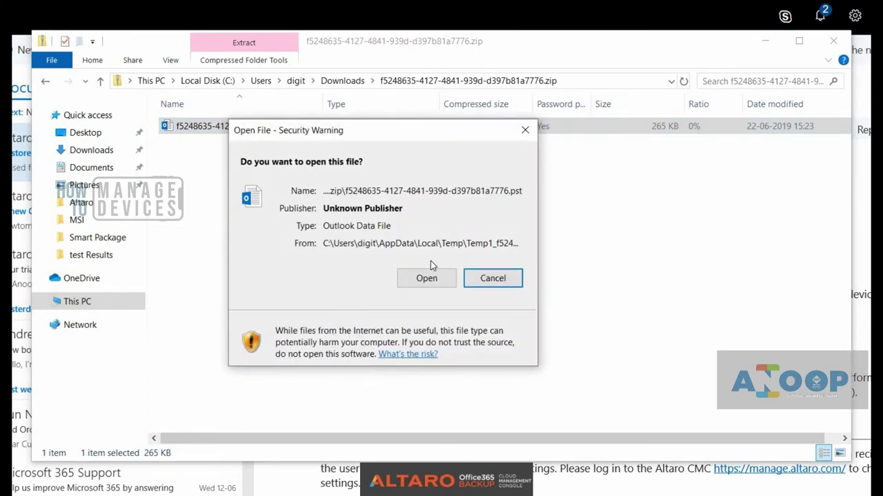
{"action": "left_click", "coordinate": [427, 278]}
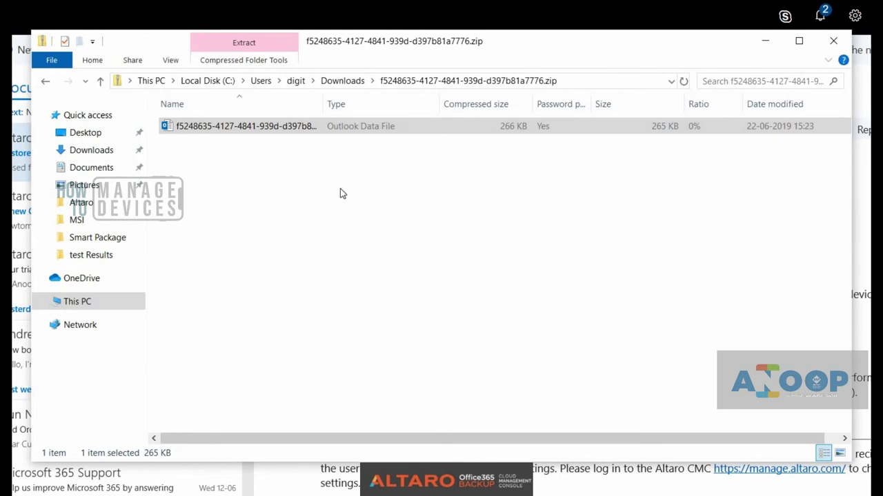
Step: Minimize the archive window and review Usage Overview, Subscription, and the empty Invoices page
{"action": "left_click", "coordinate": [766, 42]}
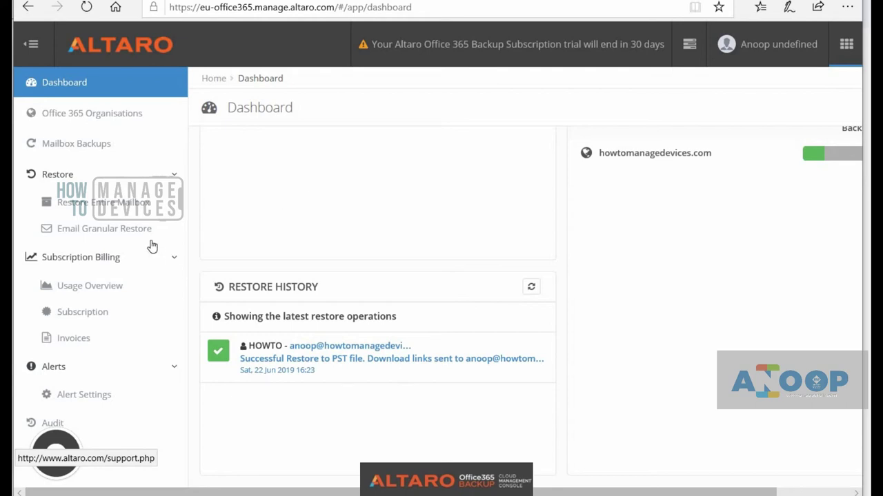
{"action": "left_click", "coordinate": [92, 285]}
{"action": "left_click", "coordinate": [92, 311]}
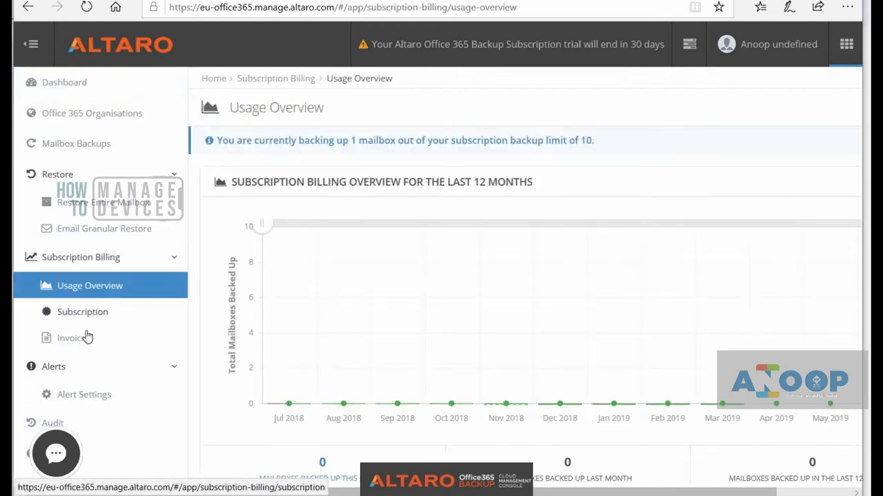
{"action": "left_click", "coordinate": [78, 345]}
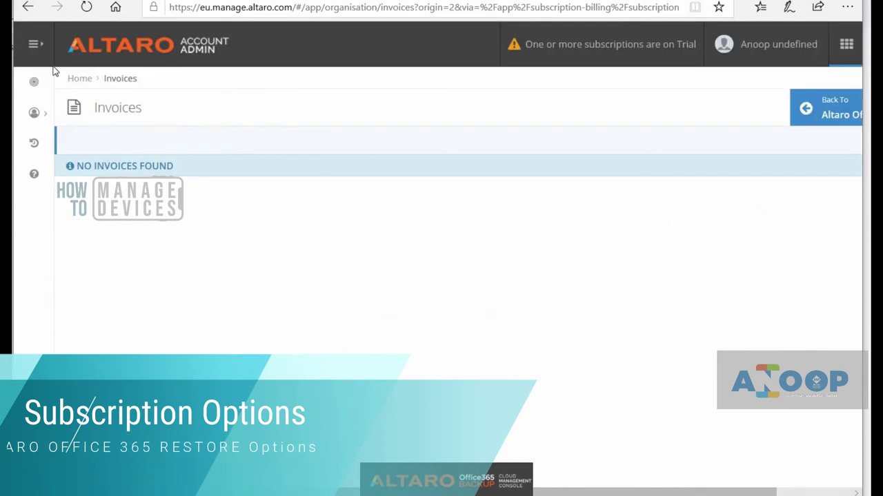
Step: Open the User Accounts list and start two-factor authentication setup for the account
{"action": "left_click", "coordinate": [35, 46]}
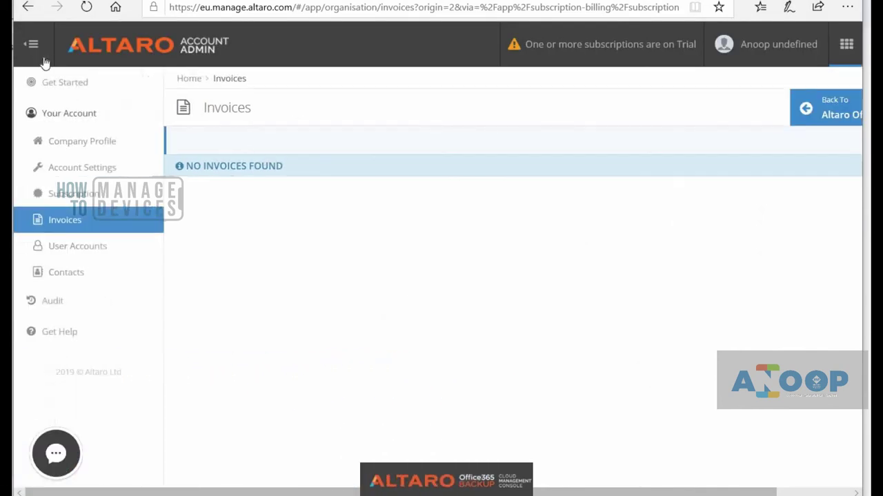
{"action": "left_click", "coordinate": [93, 253]}
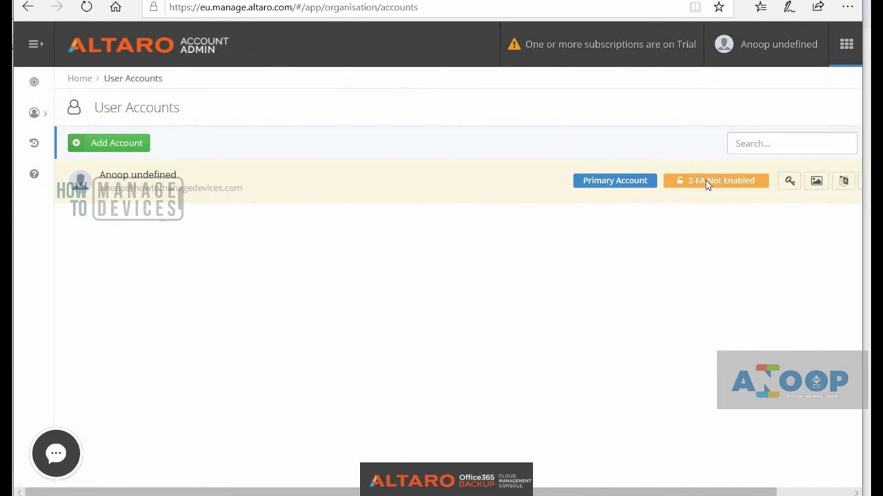
{"action": "left_click", "coordinate": [790, 182]}
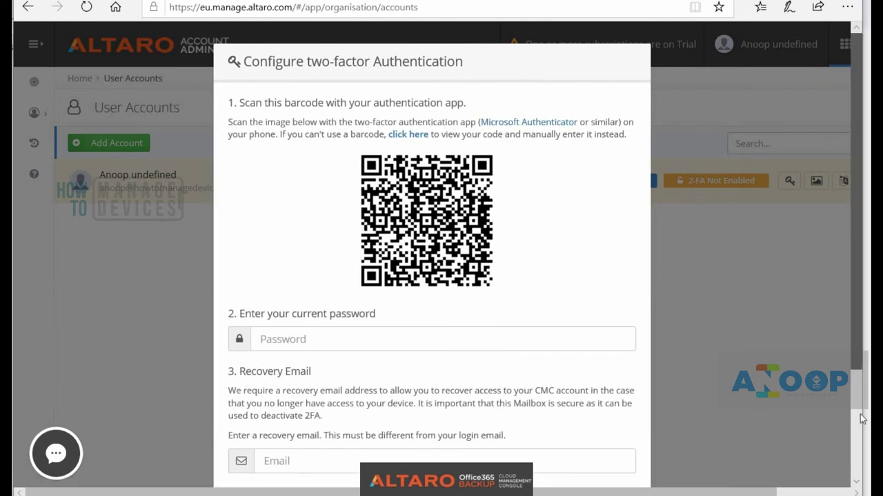
Step: Cancel the 2FA setup, leaving it not enabled, and open the Audit log
{"action": "scroll", "coordinate": [862, 455], "scroll_direction": "down", "scroll_amount": 2}
{"action": "scroll", "coordinate": [863, 457], "scroll_direction": "down", "scroll_amount": 1}
{"action": "left_click", "coordinate": [610, 447]}
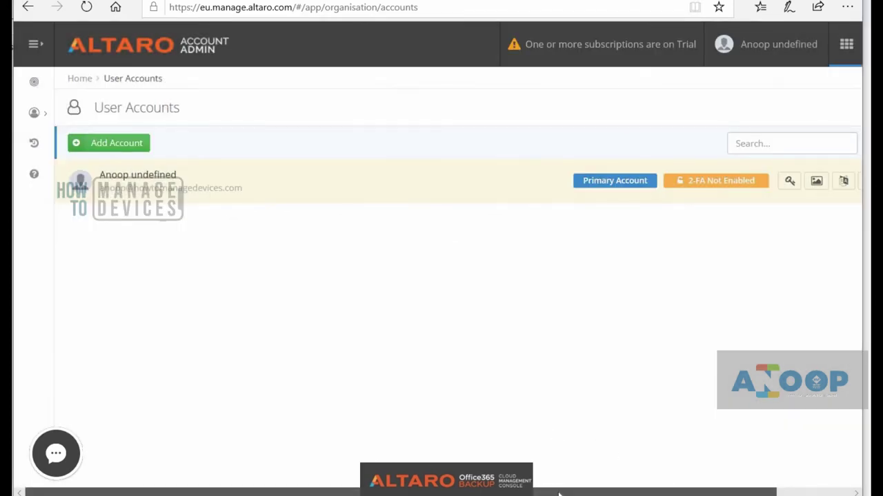
{"action": "mouse_move", "coordinate": [39, 118]}
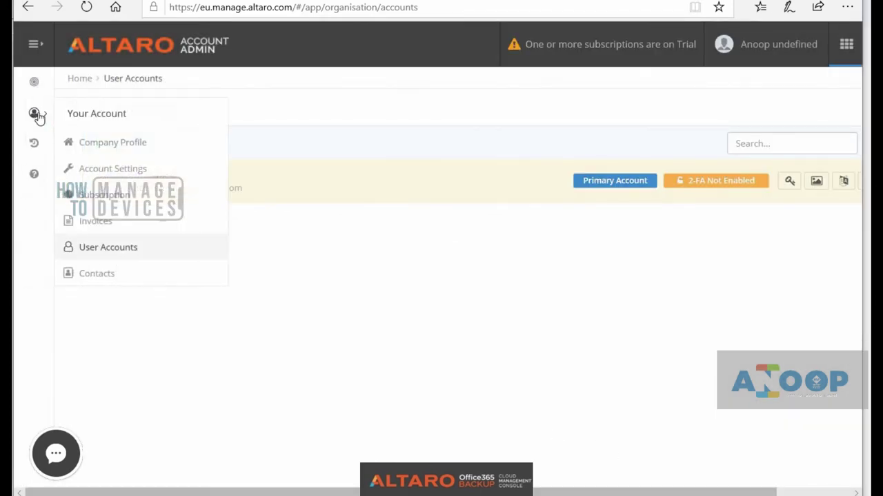
{"action": "left_click", "coordinate": [40, 142]}
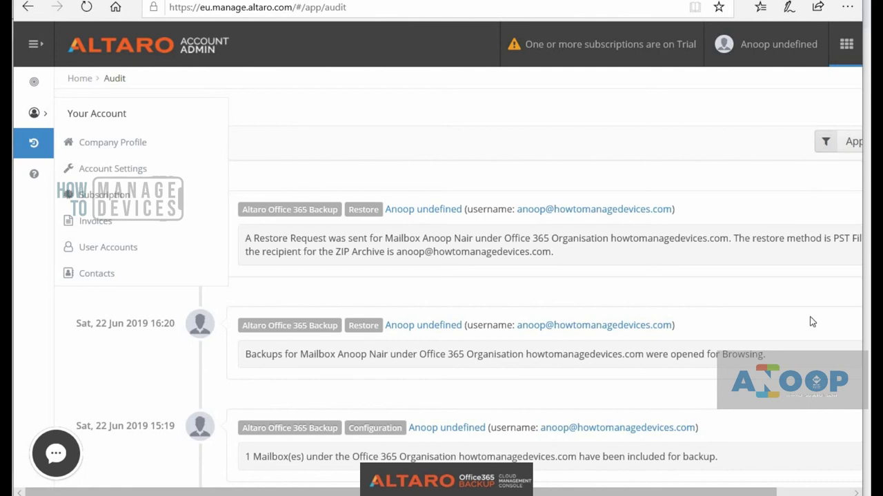
Step: Scroll the audit log, then return via the account dashboard to the Office 365 Backup Alert Settings
{"action": "left_click_drag", "start_coordinate": [754, 494], "coordinate": [828, 494]}
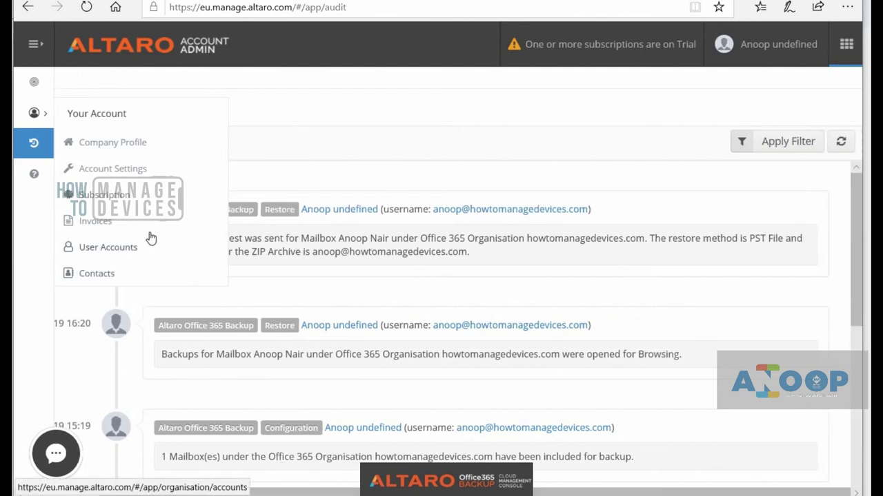
{"action": "left_click", "coordinate": [41, 113]}
{"action": "left_click", "coordinate": [599, 186]}
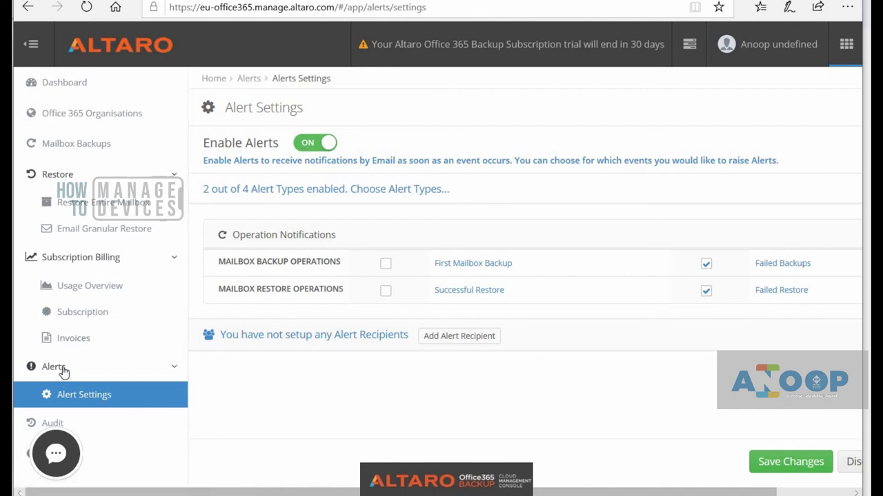
{"action": "left_click", "coordinate": [301, 146]}
{"action": "left_click", "coordinate": [318, 145]}
{"action": "left_click", "coordinate": [386, 265]}
{"action": "left_click", "coordinate": [386, 290]}
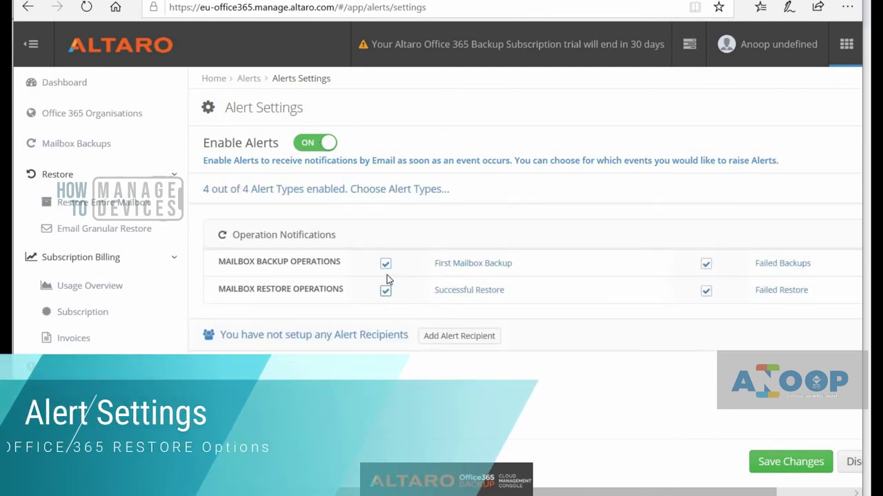
{"action": "left_click", "coordinate": [385, 264]}
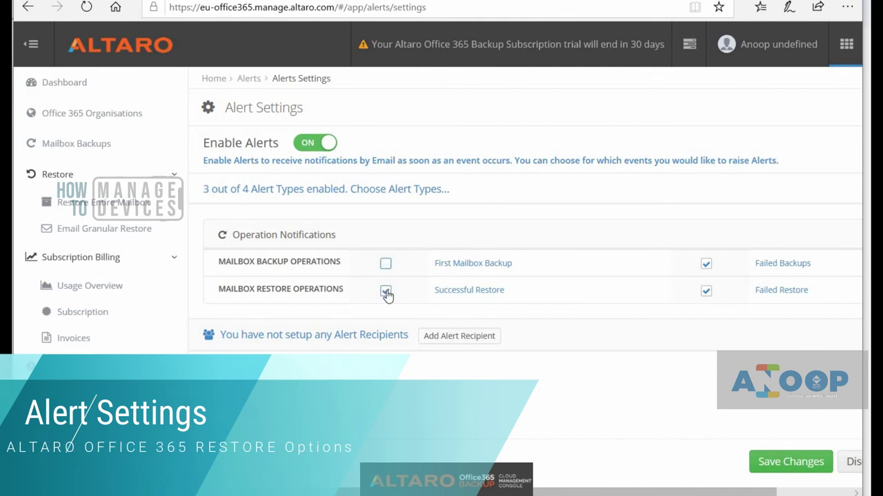
{"action": "left_click", "coordinate": [386, 291]}
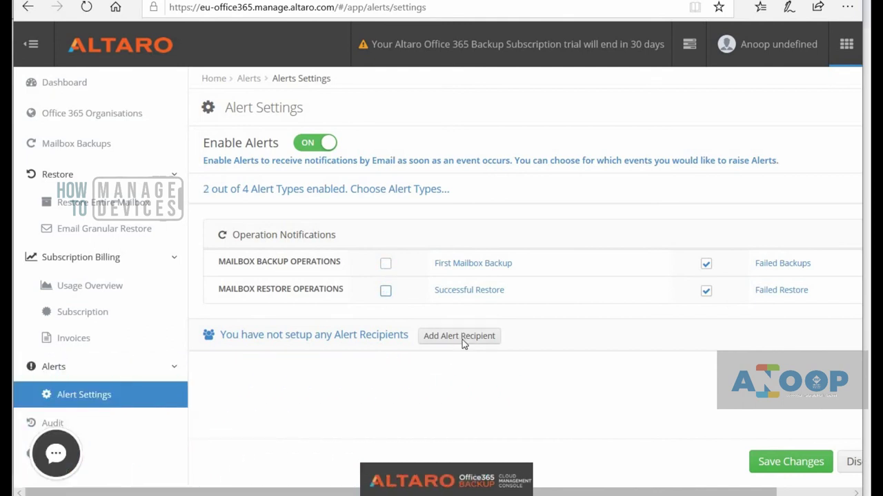
{"action": "left_click", "coordinate": [459, 337]}
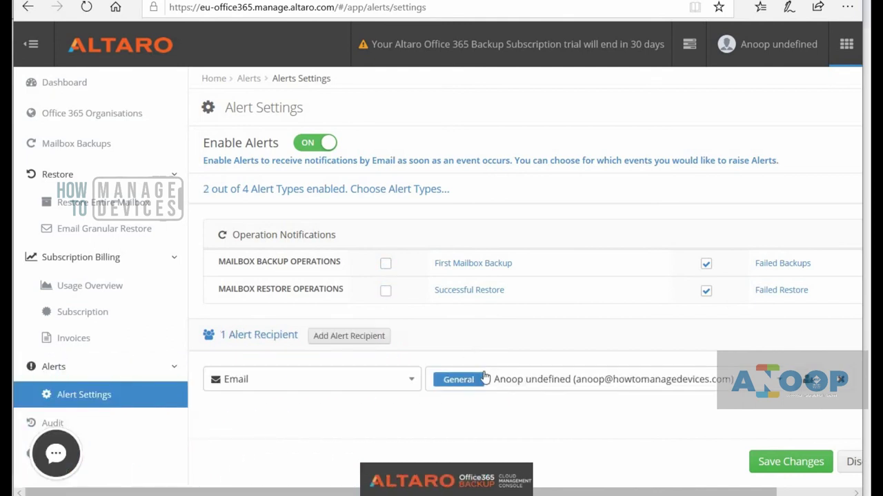
{"action": "left_click", "coordinate": [840, 379]}
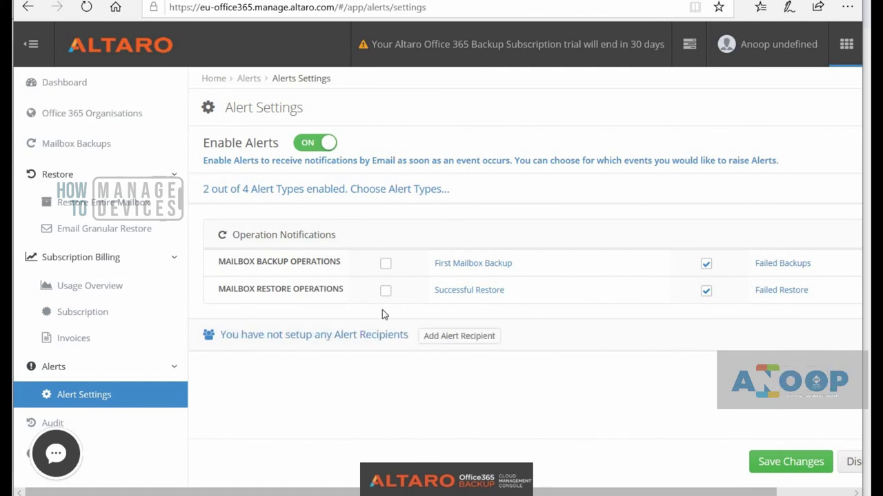
{"action": "left_click", "coordinate": [25, 464]}
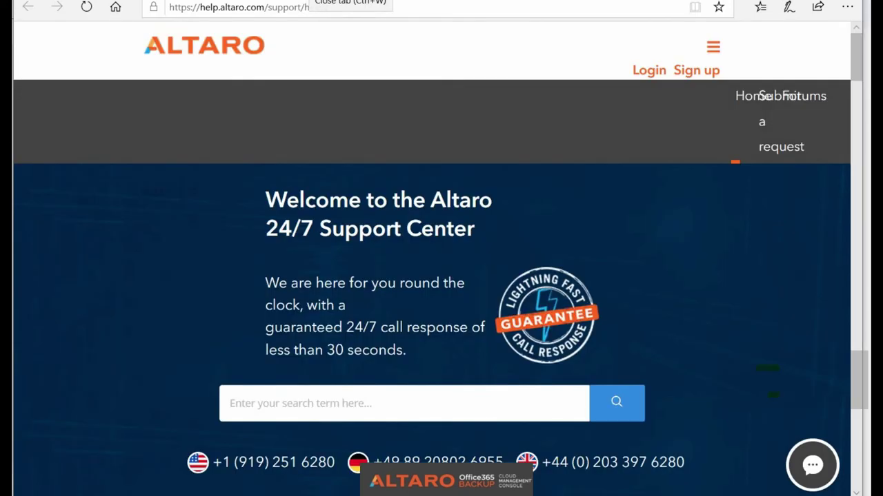
{"action": "key", "text": "ctrl+w"}
{"action": "left_click", "coordinate": [57, 459]}
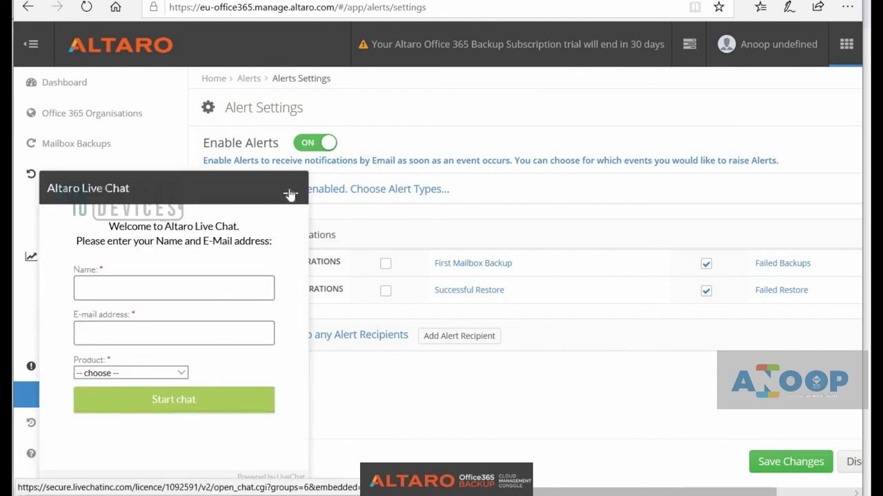
{"action": "left_click", "coordinate": [289, 195]}
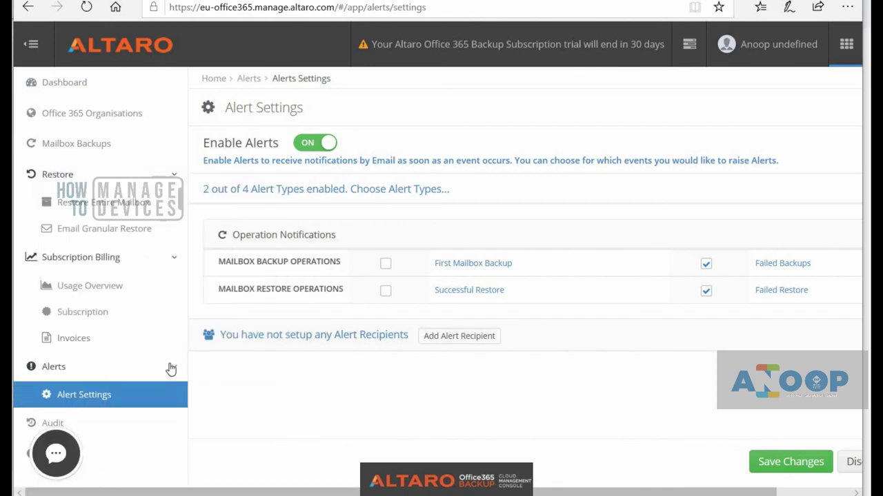